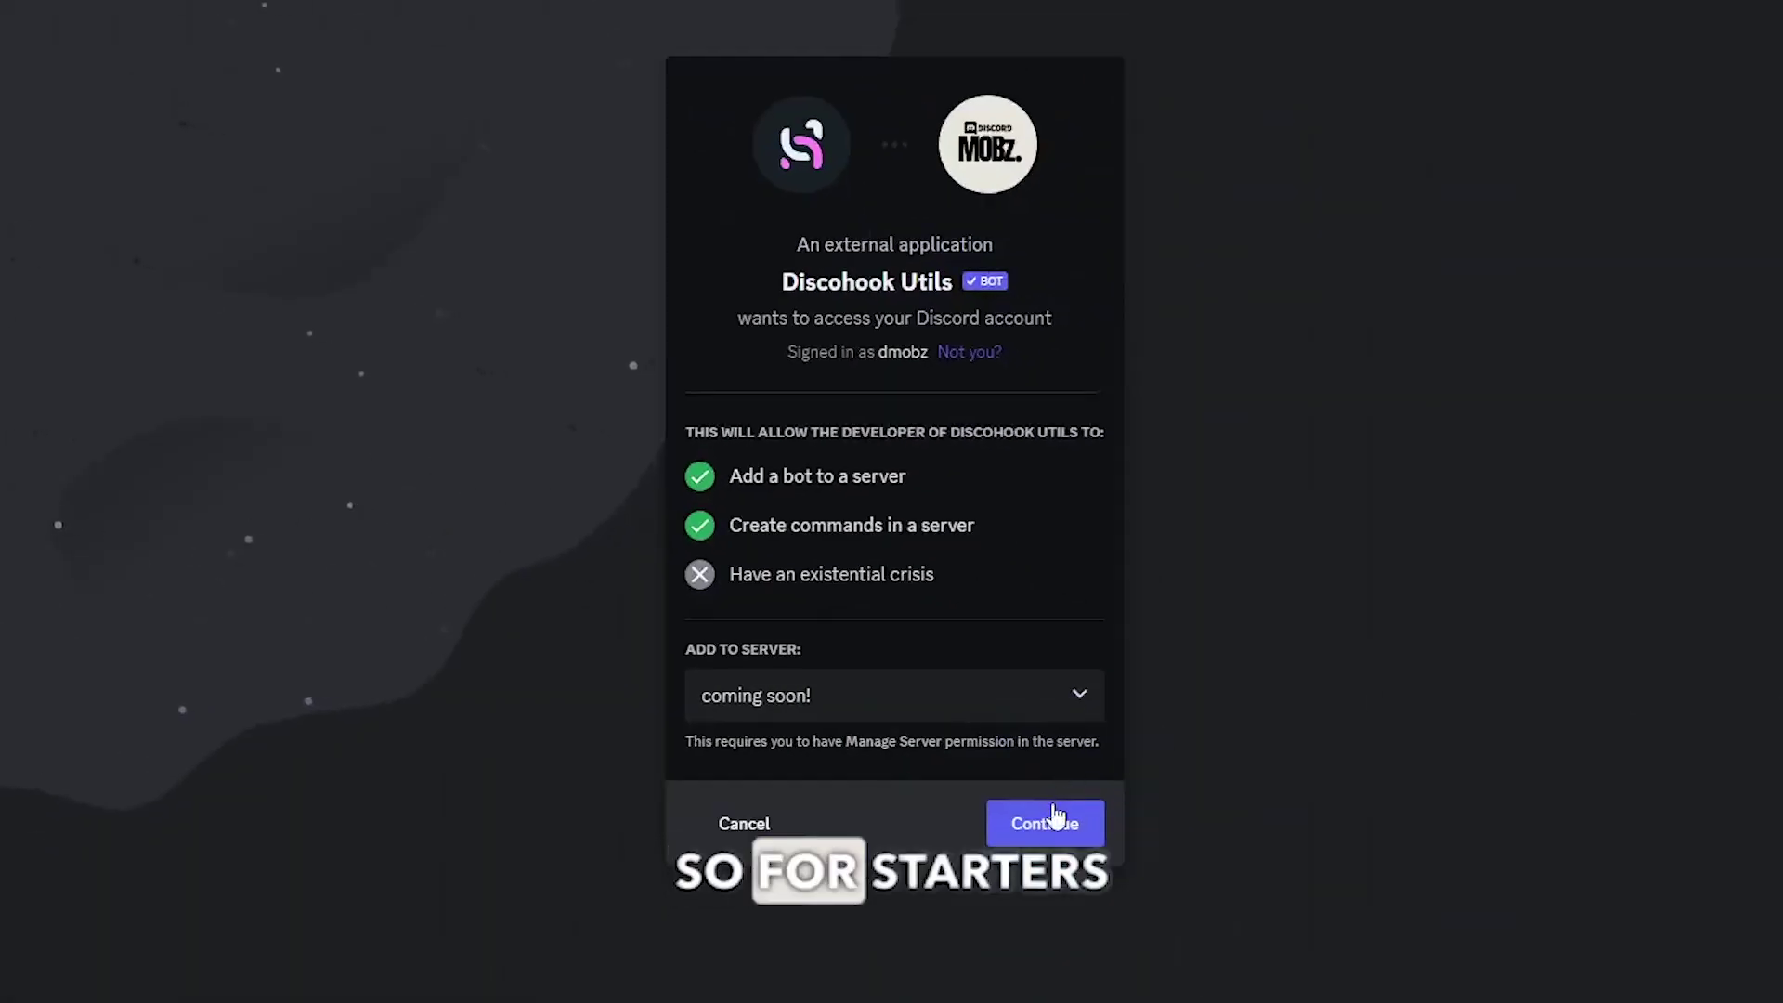
Authorize Discohook Utils with all requested permissions on the "coming soon!" server and go to that server.
{"action": "left_click", "coordinate": [1055, 815]}
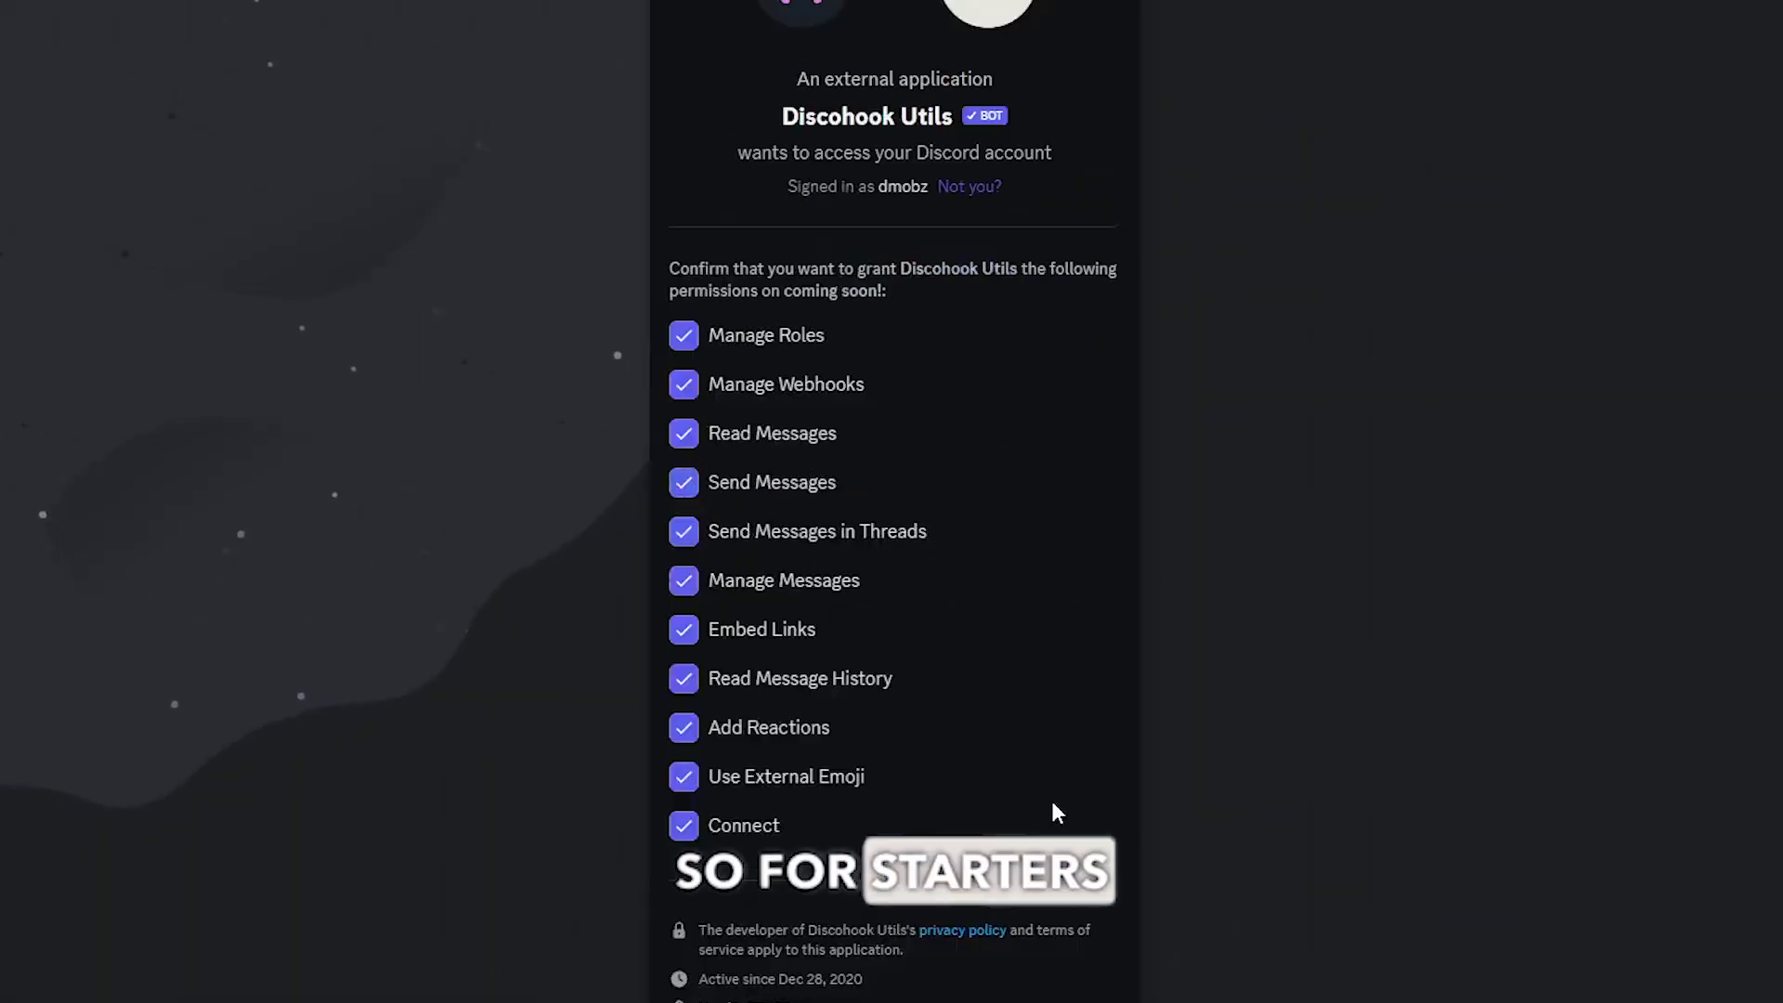
{"action": "scroll", "coordinate": [1054, 755], "scroll_direction": "down", "scroll_amount": 3}
{"action": "left_click", "coordinate": [1037, 977]}
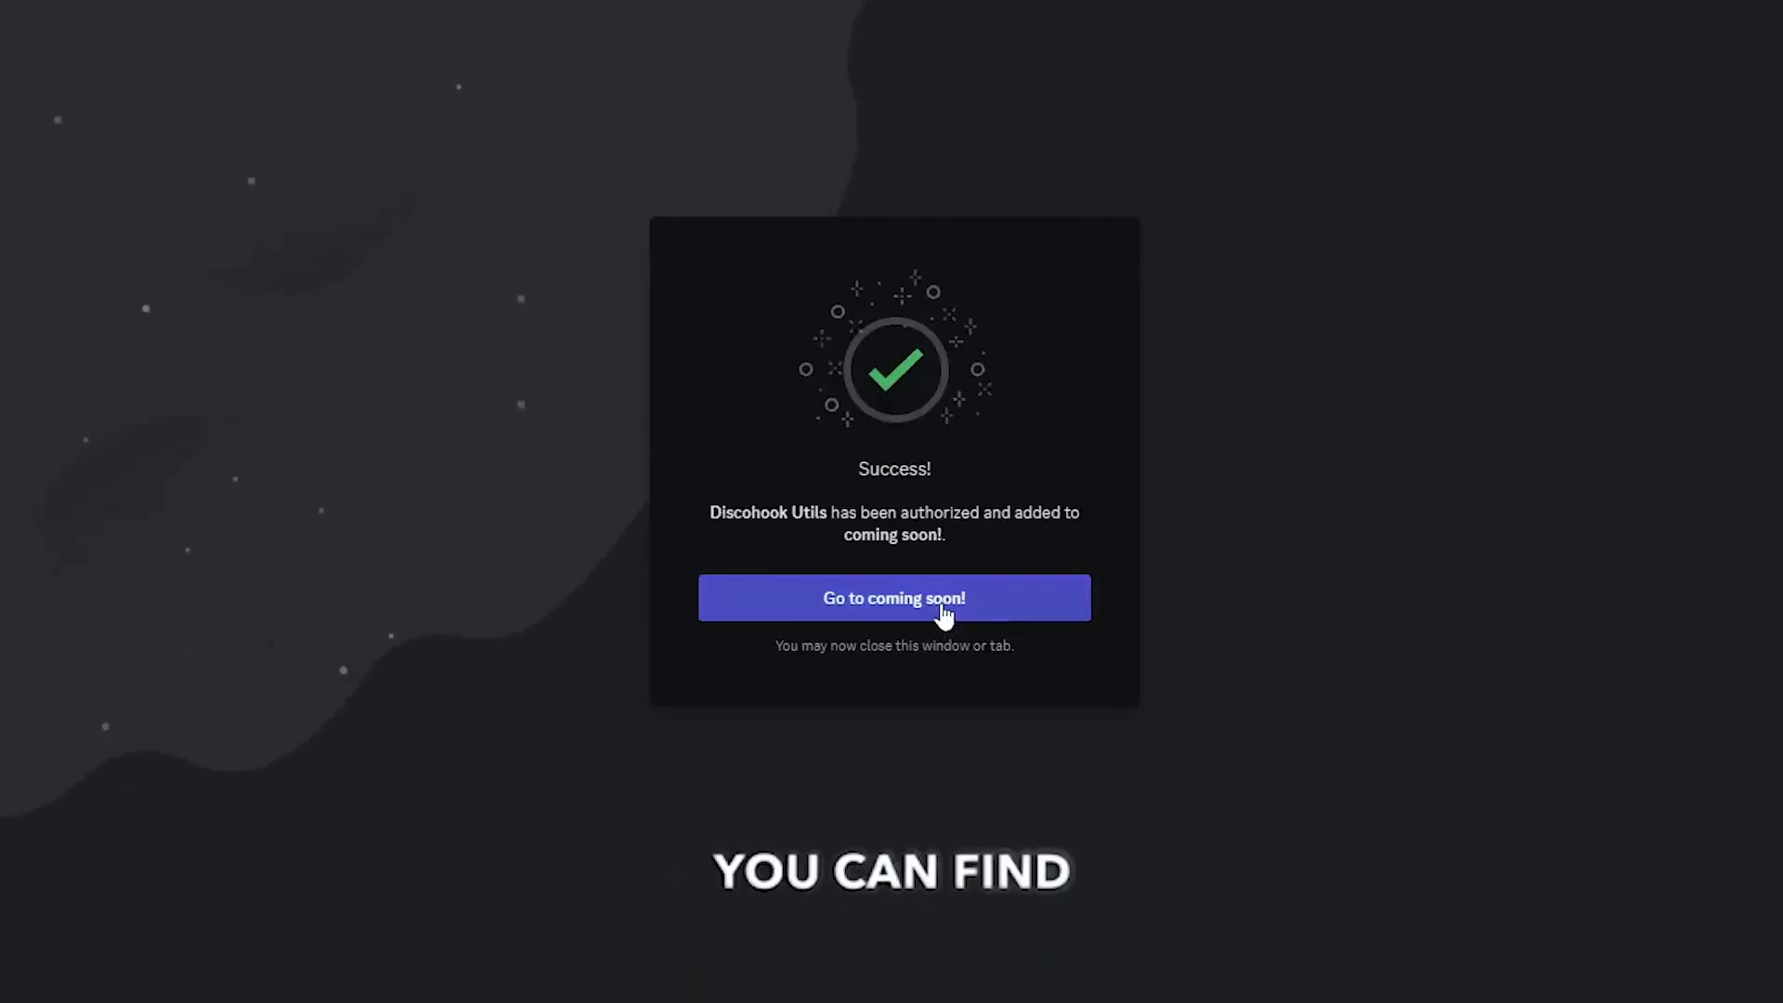
{"action": "left_click", "coordinate": [942, 605]}
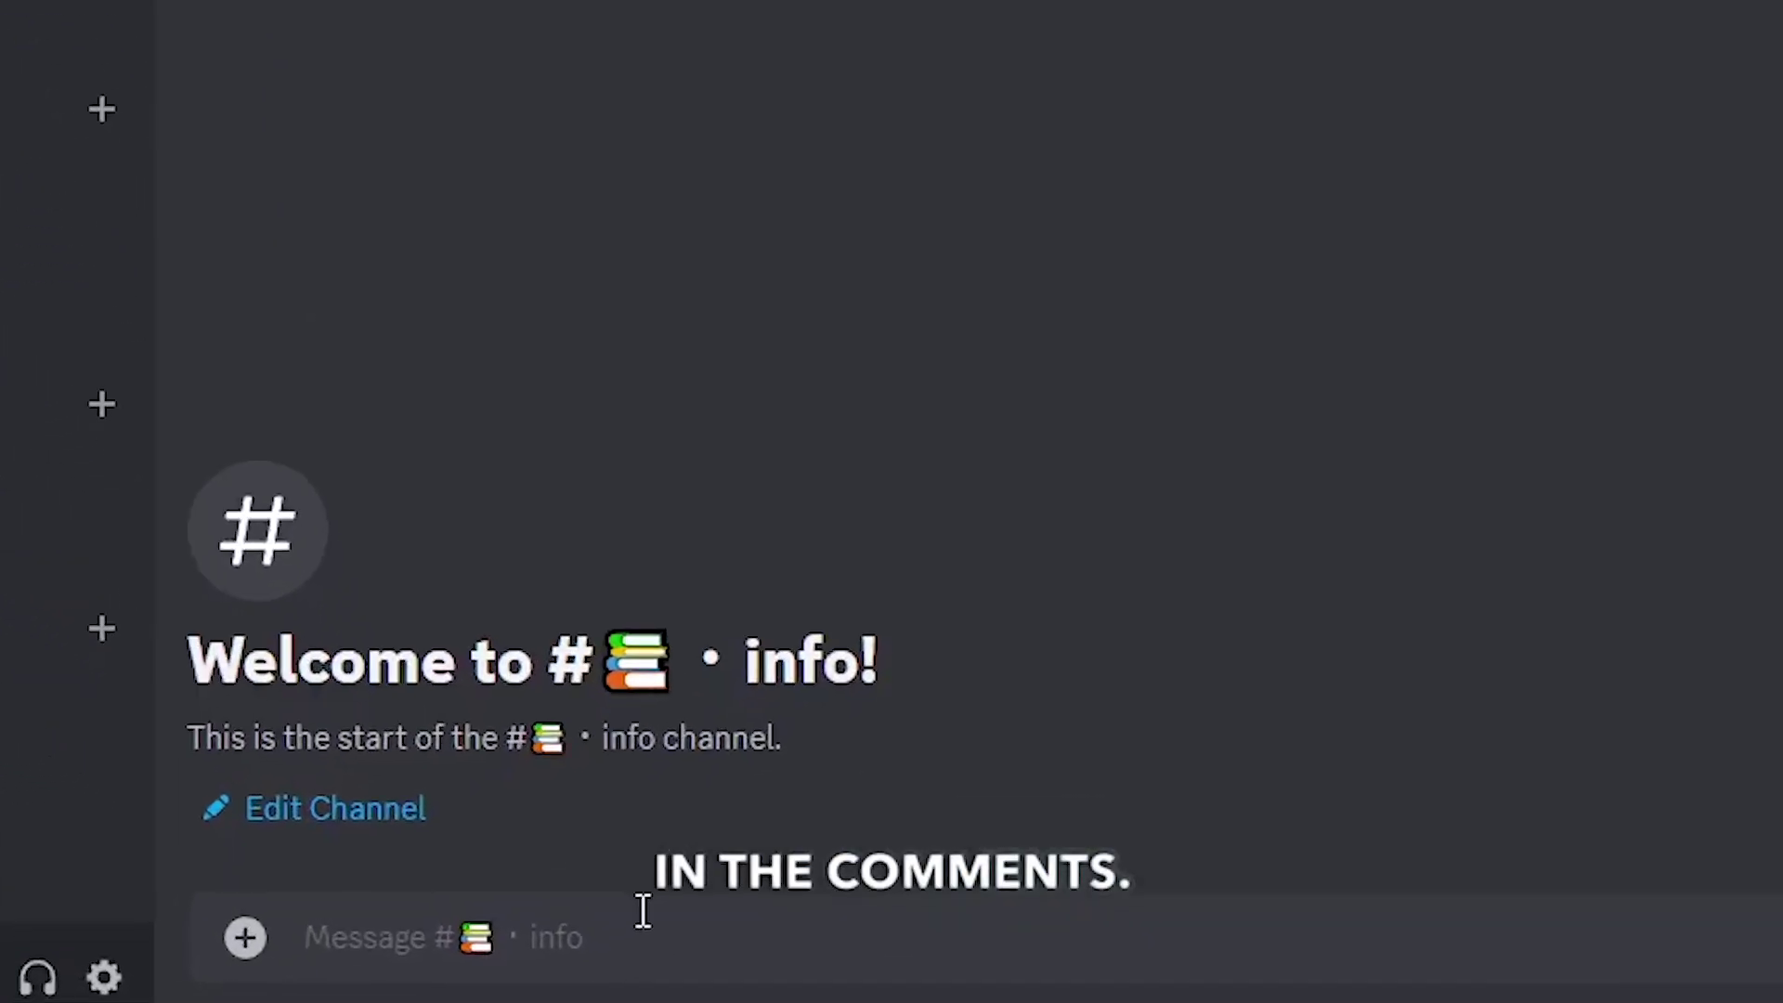
Create a webhook named "D Bot" in the info channel with the Discohook Utils /webhook create command.
{"action": "type", "text": "/webh"}
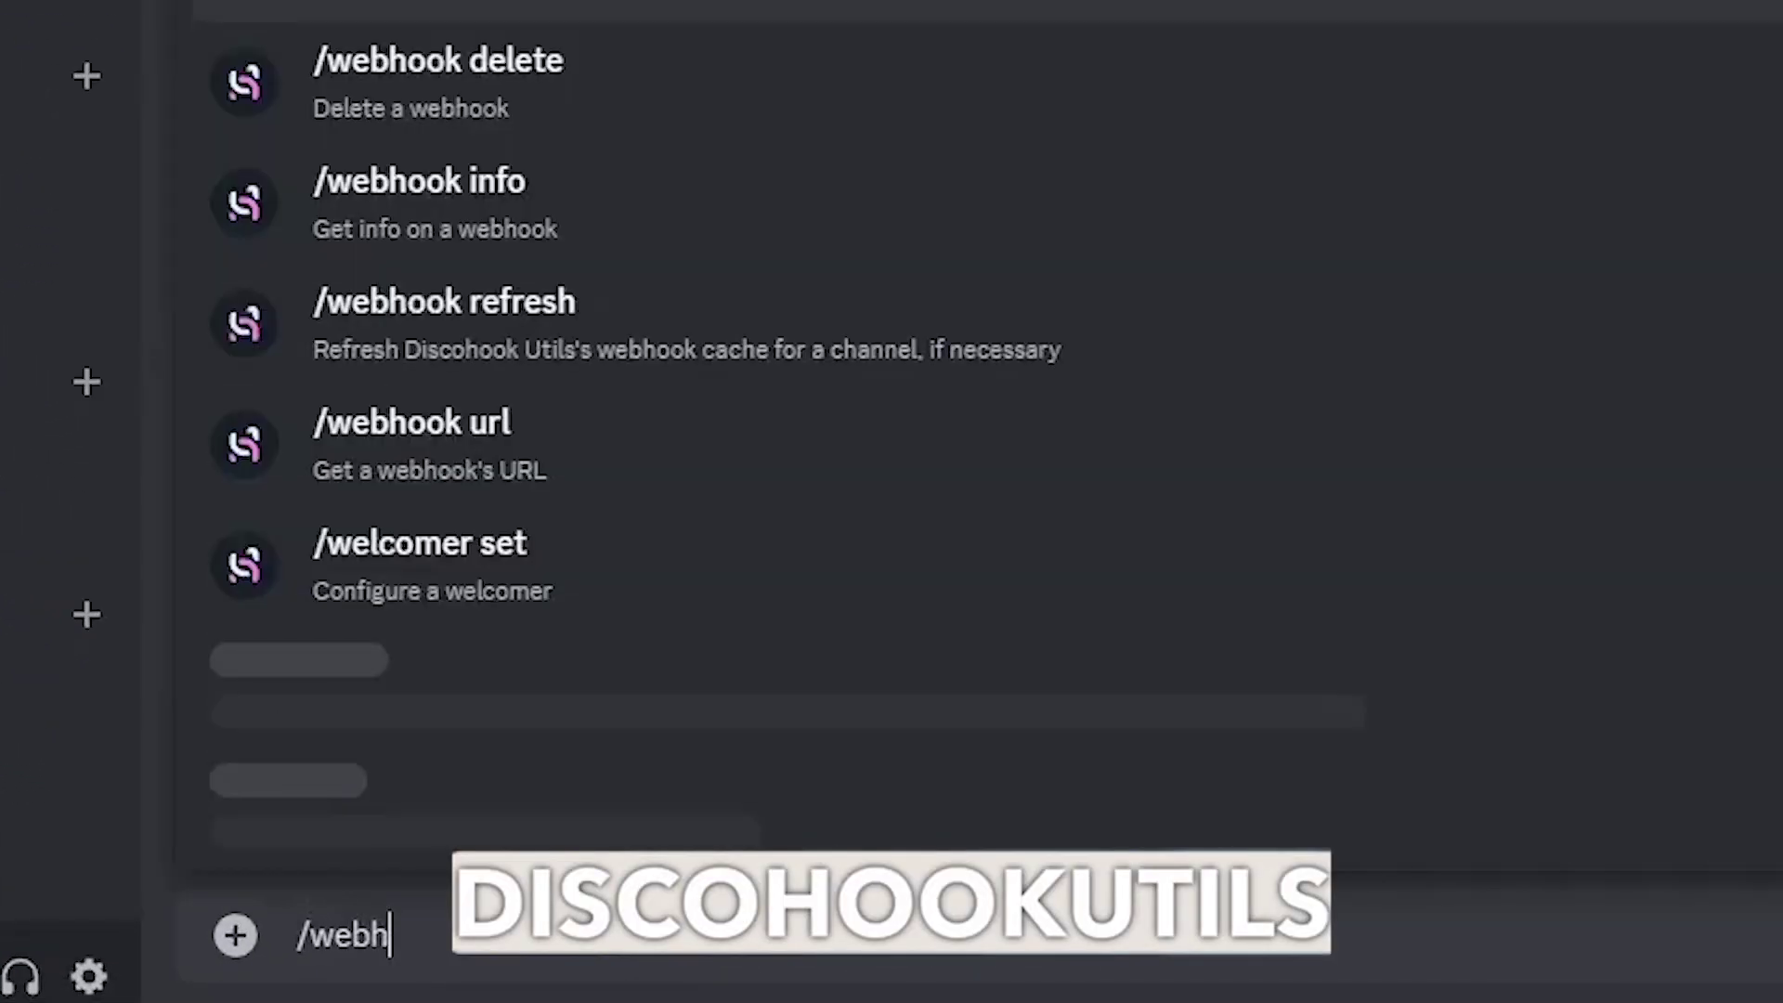
{"action": "left_click", "coordinate": [829, 296]}
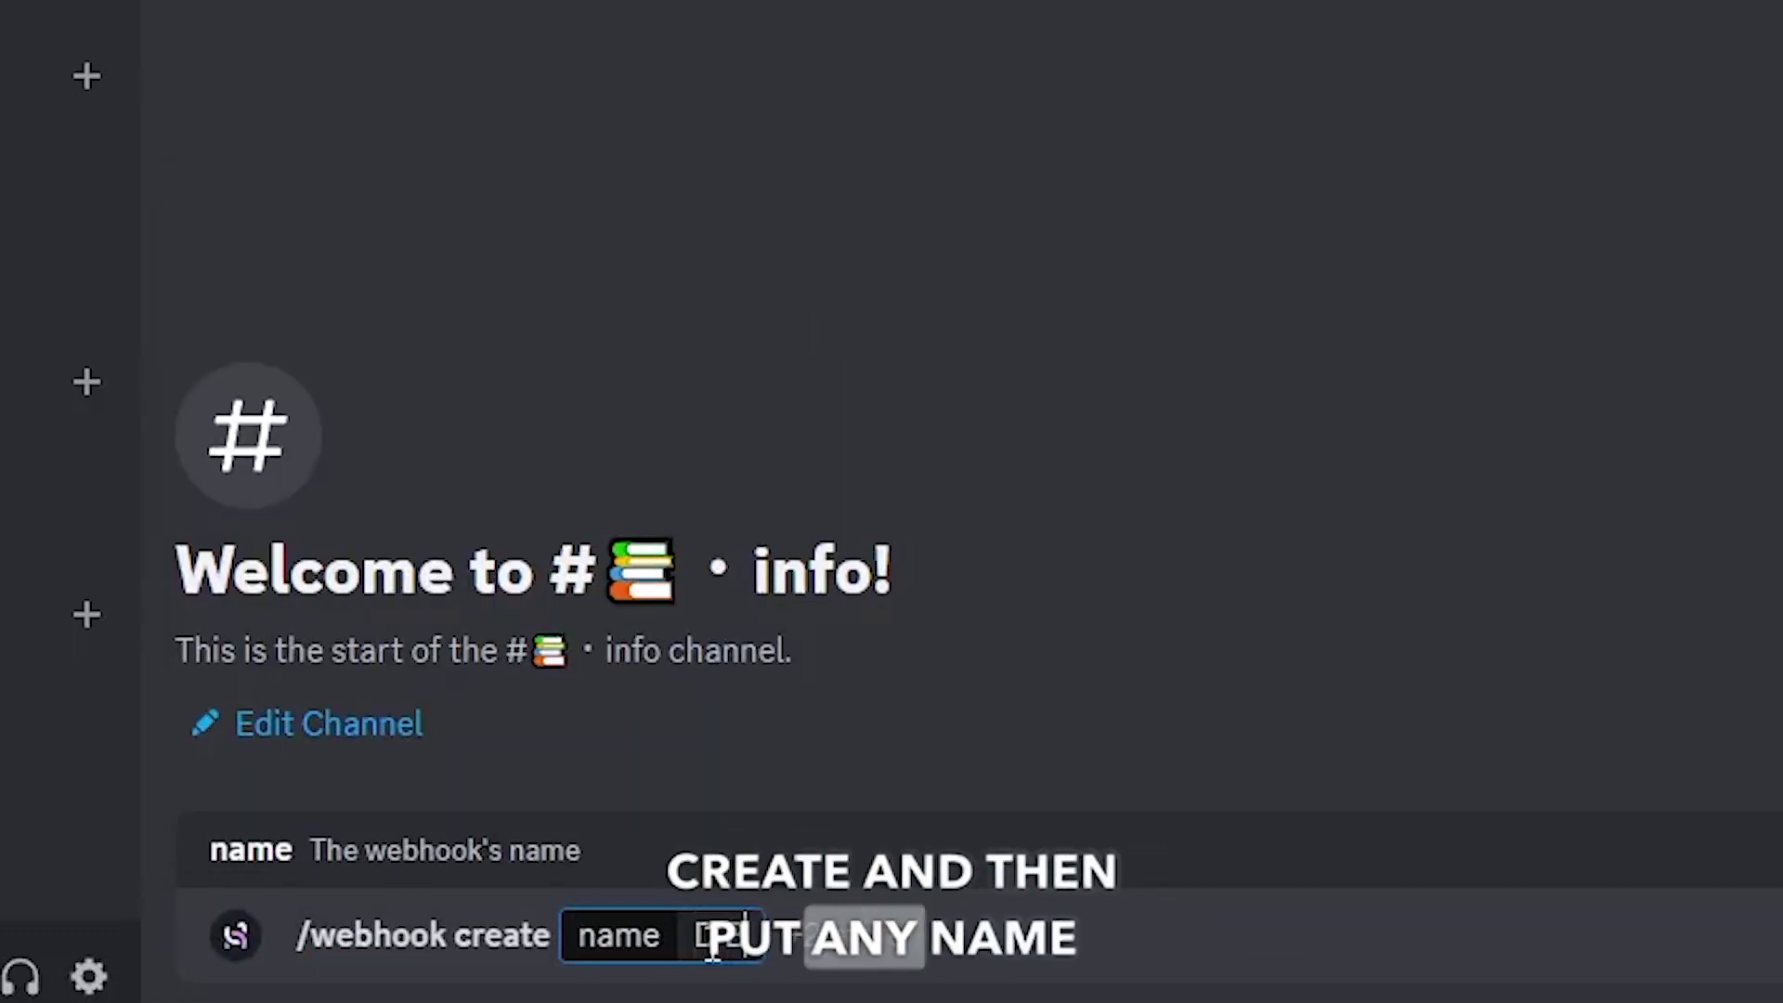
{"action": "key", "text": "Return"}
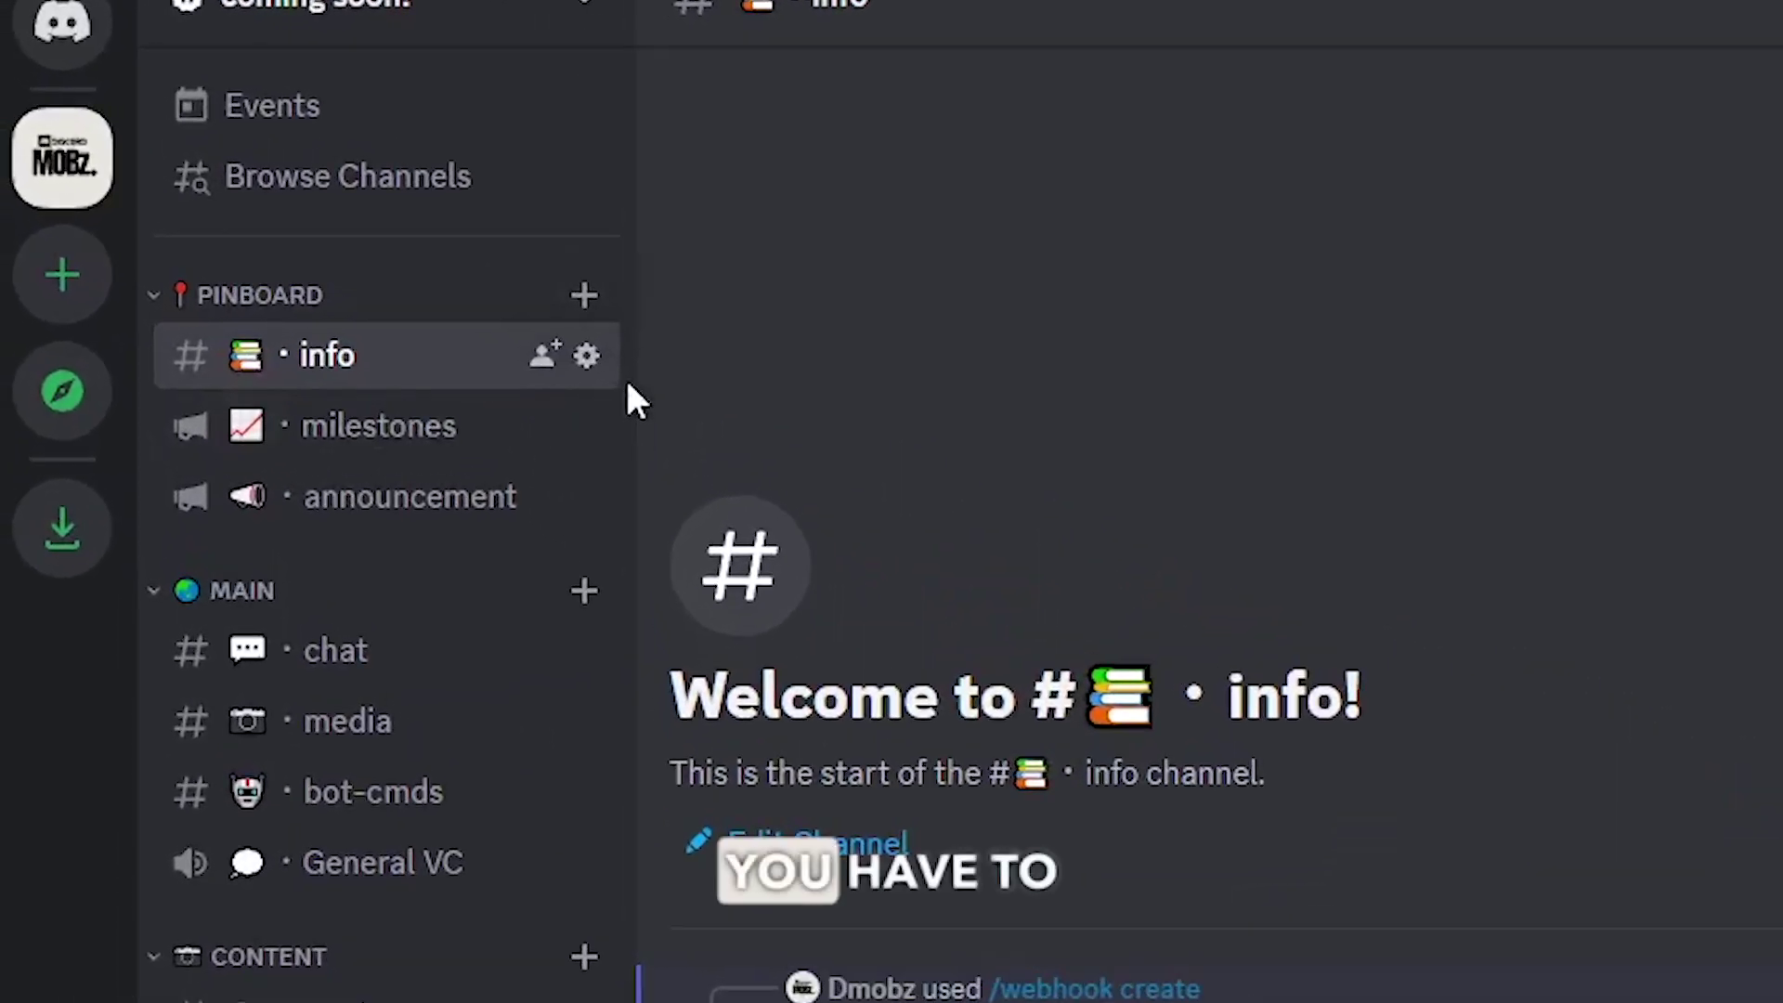
Open the info channel's integration settings and show the details of the D Bot webhook.
{"action": "left_click", "coordinate": [559, 344]}
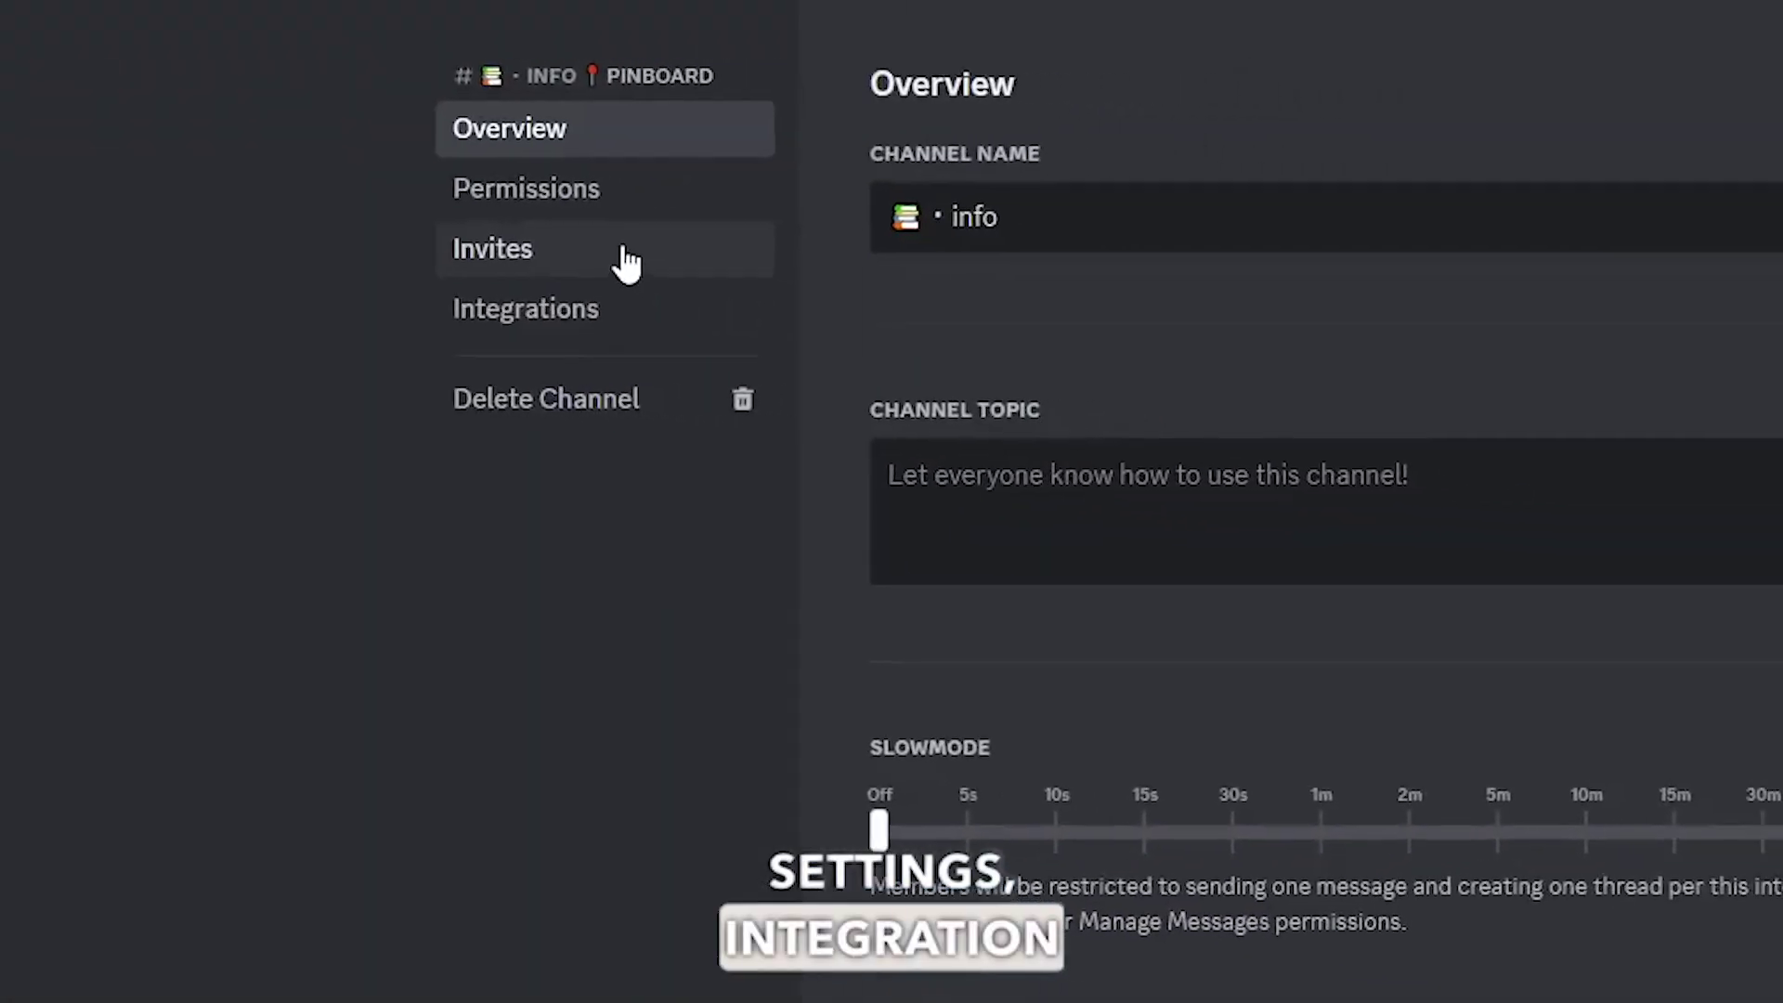
{"action": "left_click", "coordinate": [713, 316]}
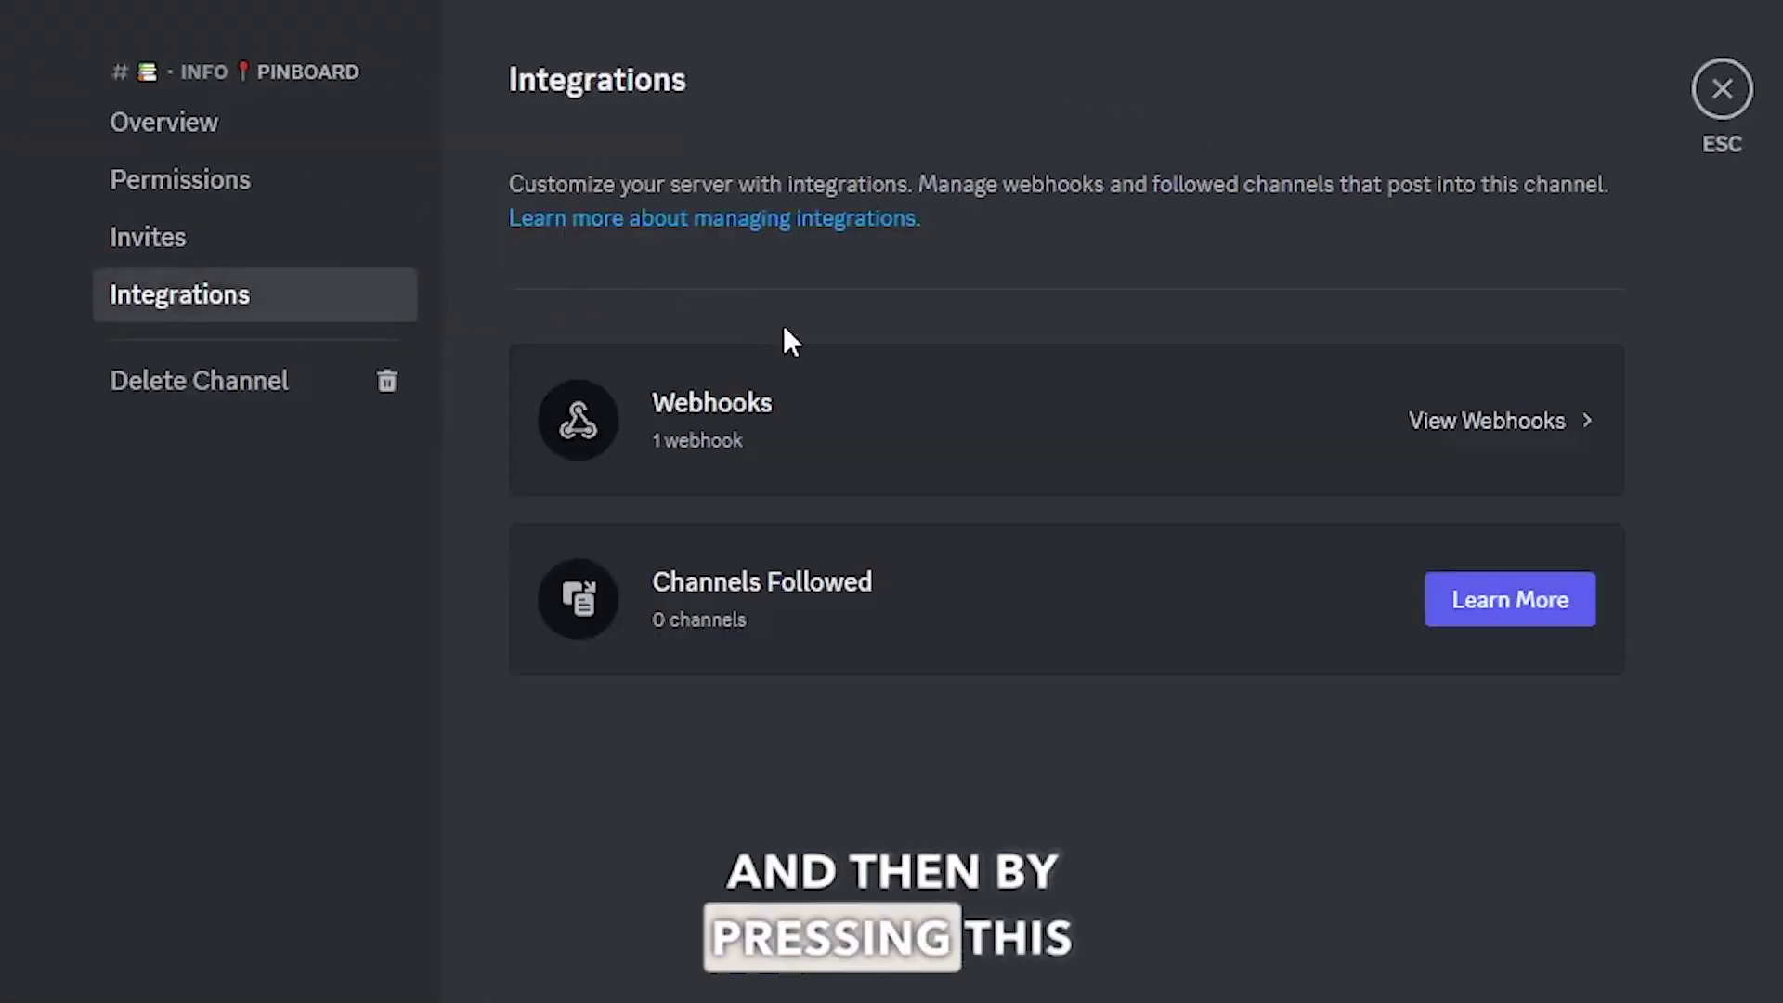
{"action": "left_click", "coordinate": [1390, 496]}
{"action": "left_click", "coordinate": [1010, 489]}
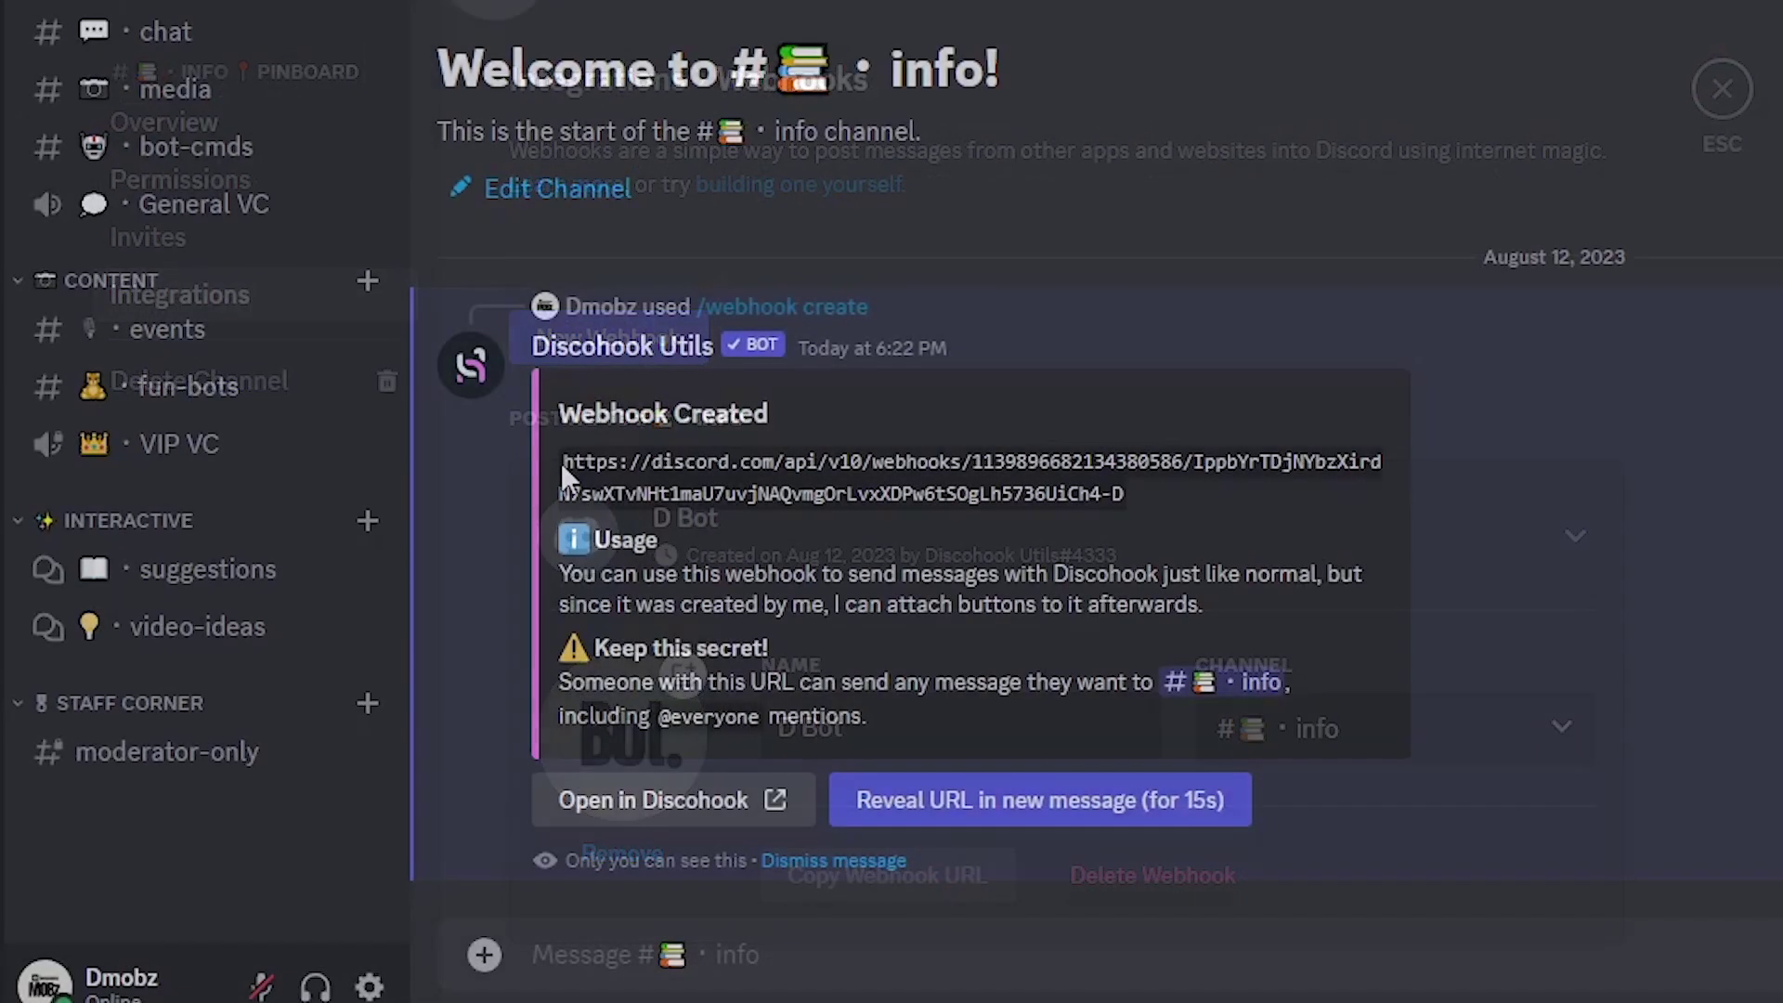
Copy the new webhook's URL from the Discohook Utils reply and open discohook.org in the browser.
{"action": "left_click_drag", "start_coordinate": [561, 462], "coordinate": [1009, 521]}
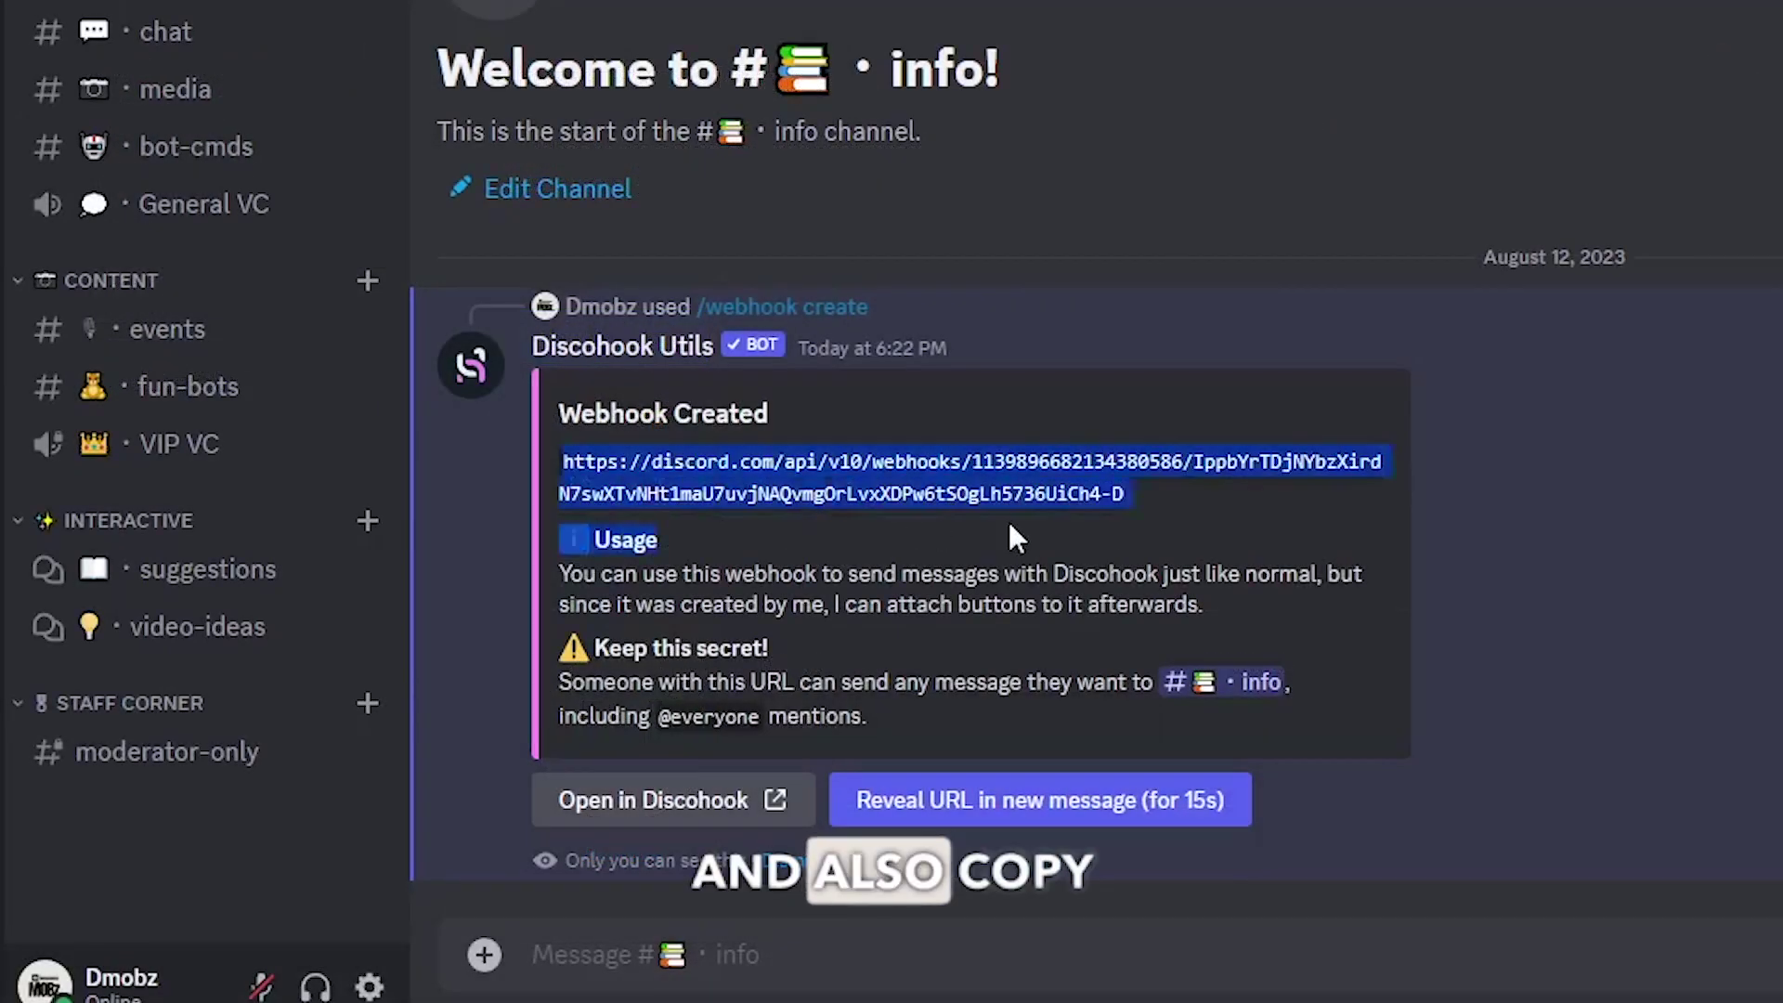
{"action": "right_click", "coordinate": [1121, 487]}
{"action": "left_click", "coordinate": [1151, 522]}
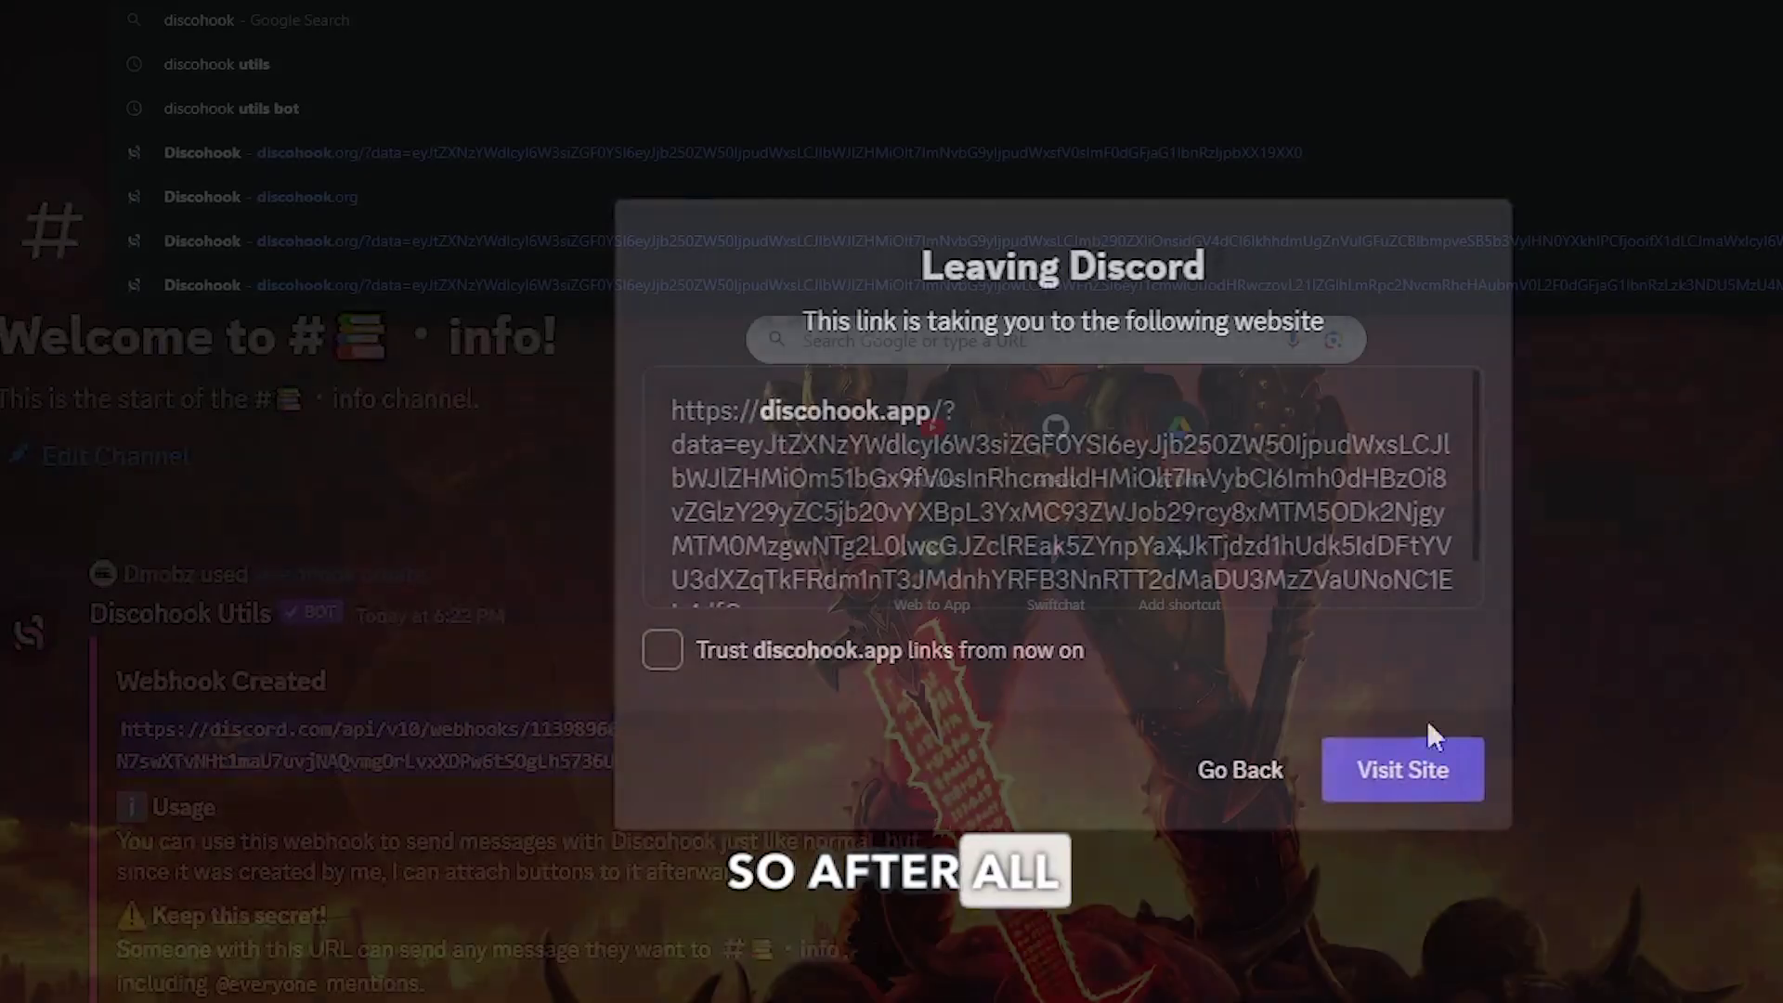
{"action": "type", "text": "discohook.org"}
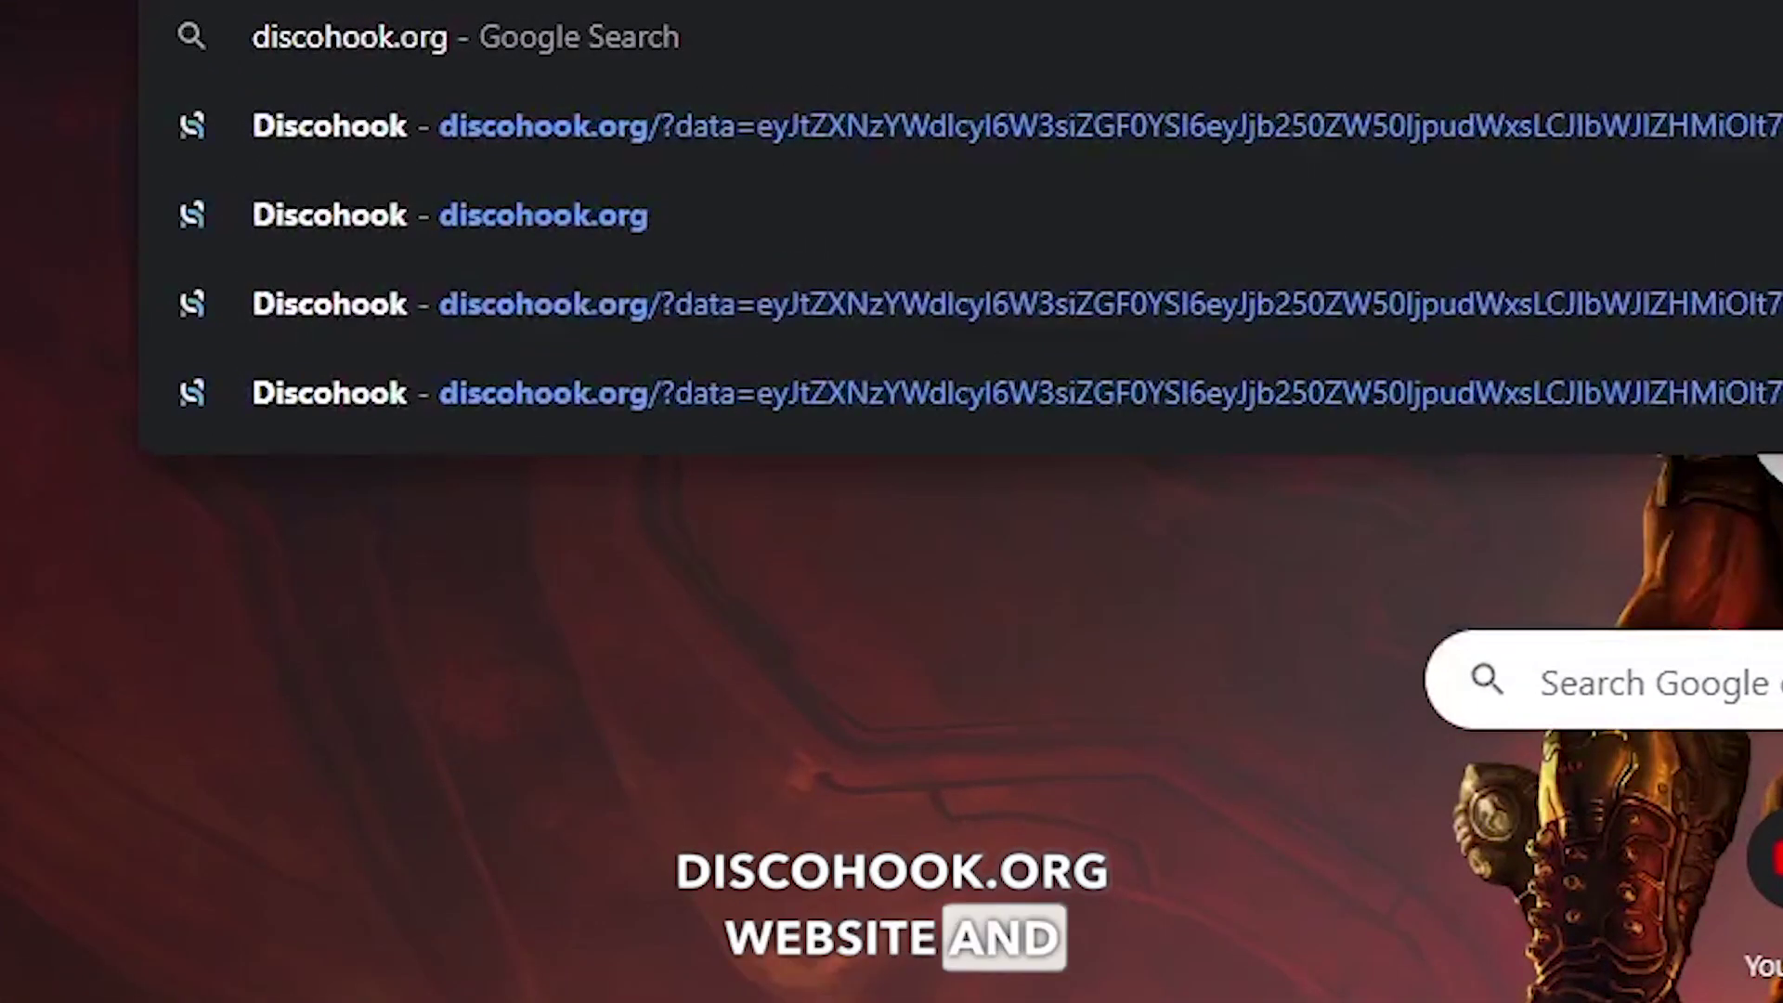
{"action": "key", "text": "Return"}
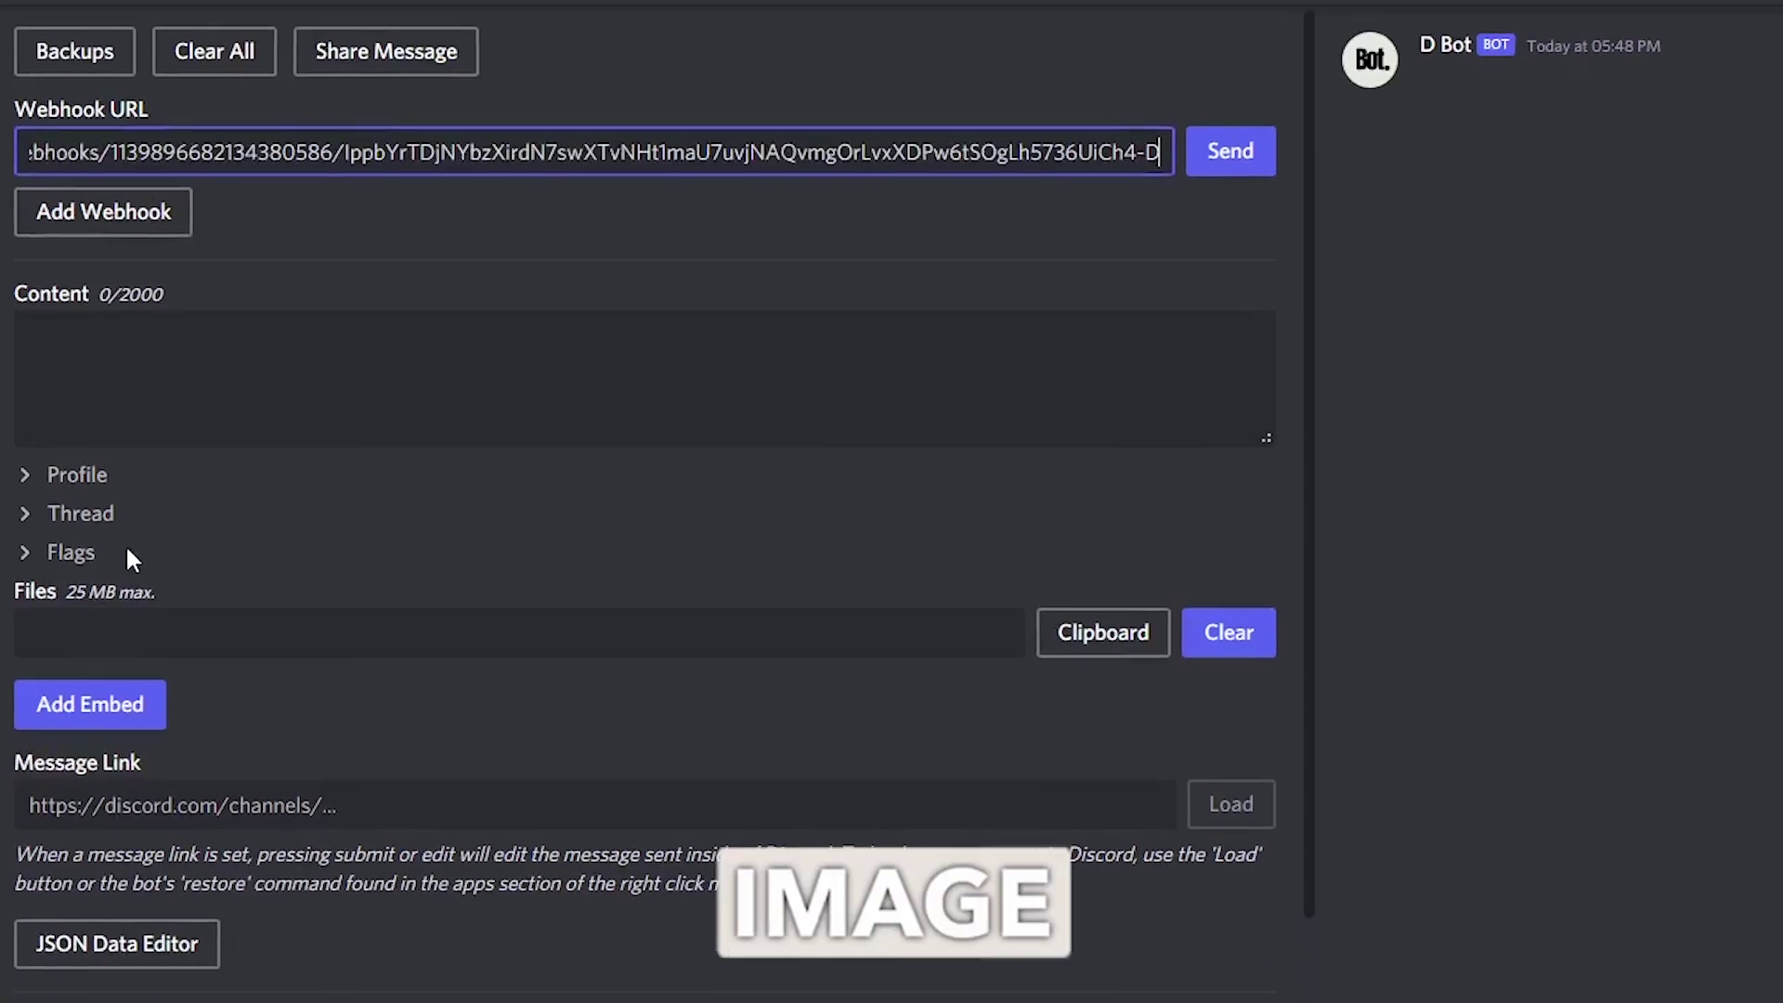
Attach the welcome banner Copy_of_Copy_of_Nebula_Squadron-removebg-preview.png to the webhook message.
{"action": "left_click", "coordinate": [62, 627]}
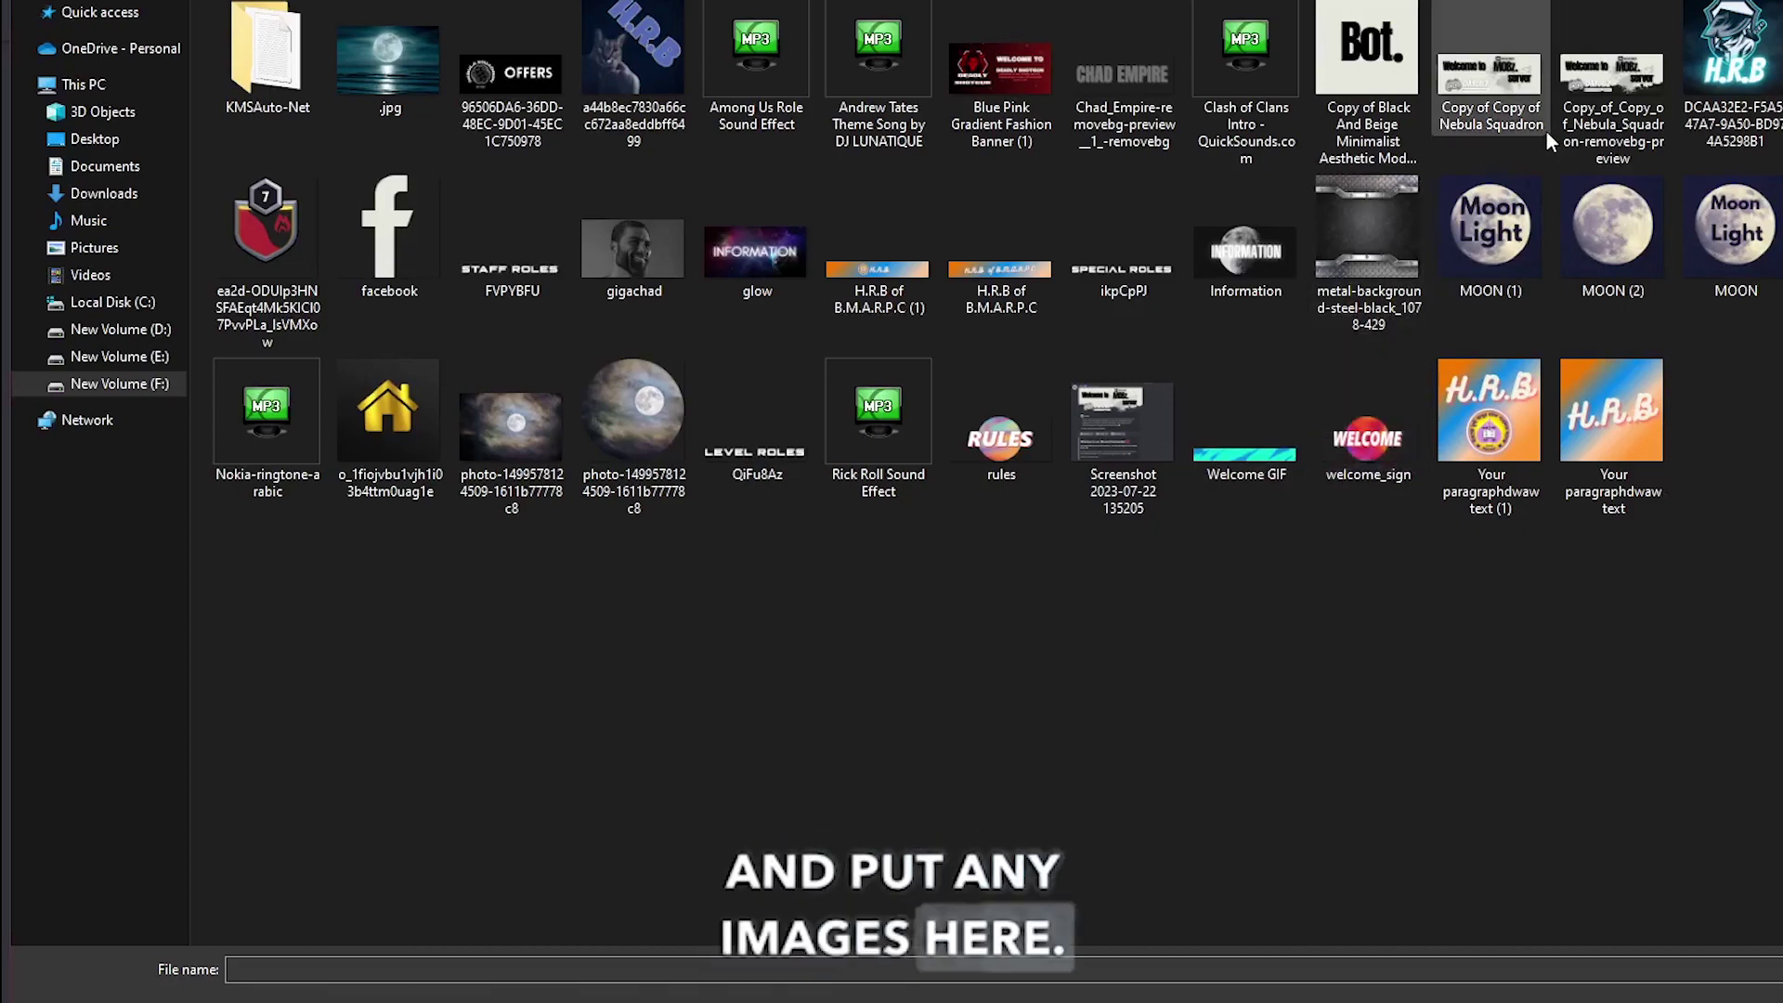
{"action": "left_click", "coordinate": [1579, 121]}
{"action": "double_click", "coordinate": [1578, 121]}
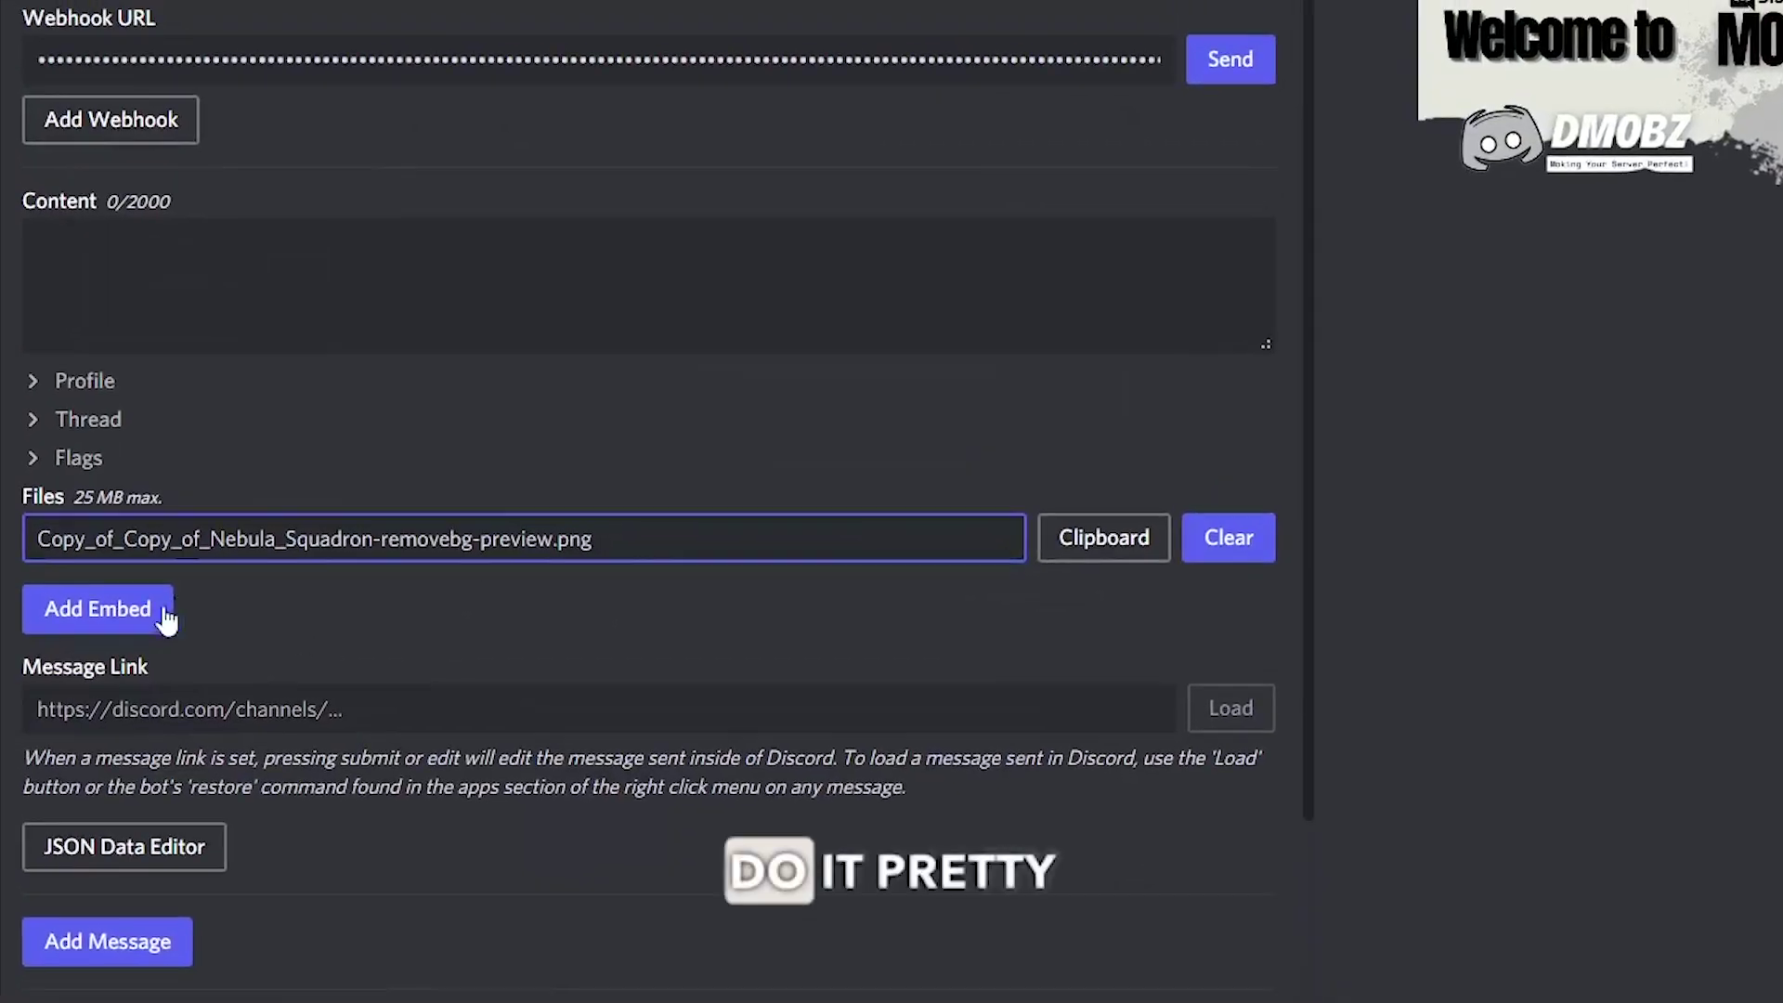
Add an embed to the message and fill in its author name and the author's profile URL.
{"action": "left_click", "coordinate": [158, 613]}
{"action": "left_click", "coordinate": [96, 553]}
{"action": "left_click", "coordinate": [115, 568]}
{"action": "scroll", "coordinate": [117, 557], "scroll_direction": "down", "scroll_amount": 4}
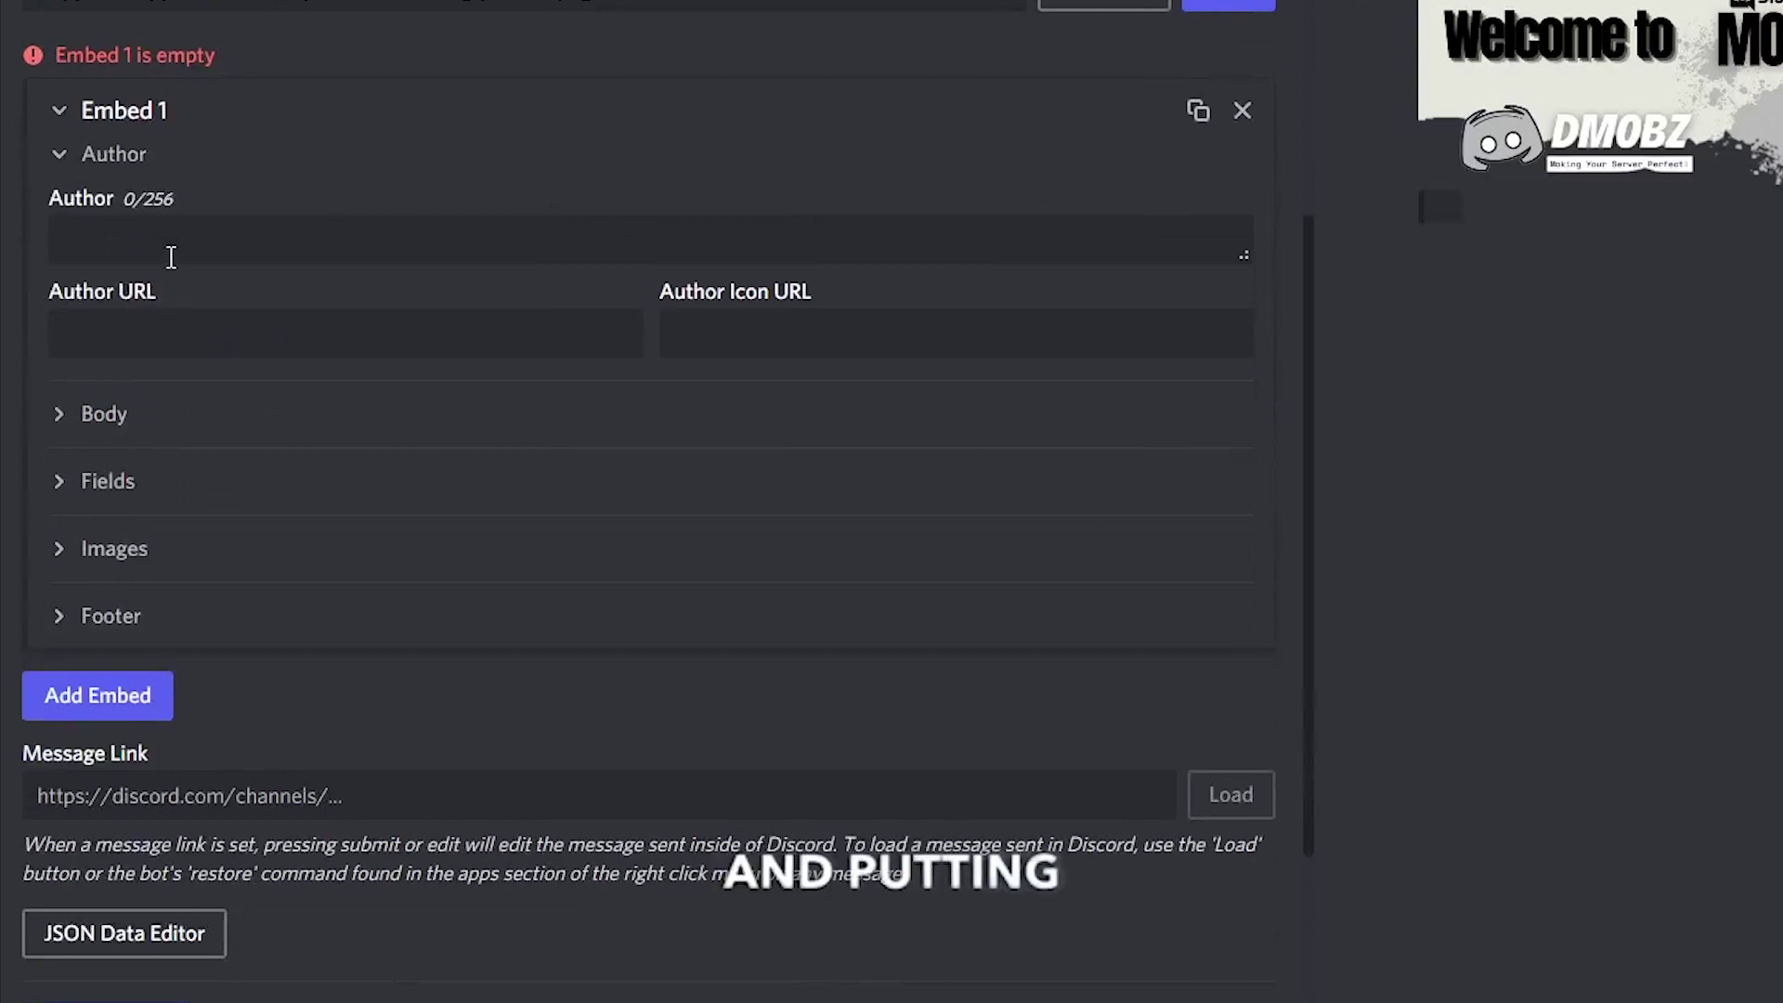
{"action": "type", "text": "Dmobz"}
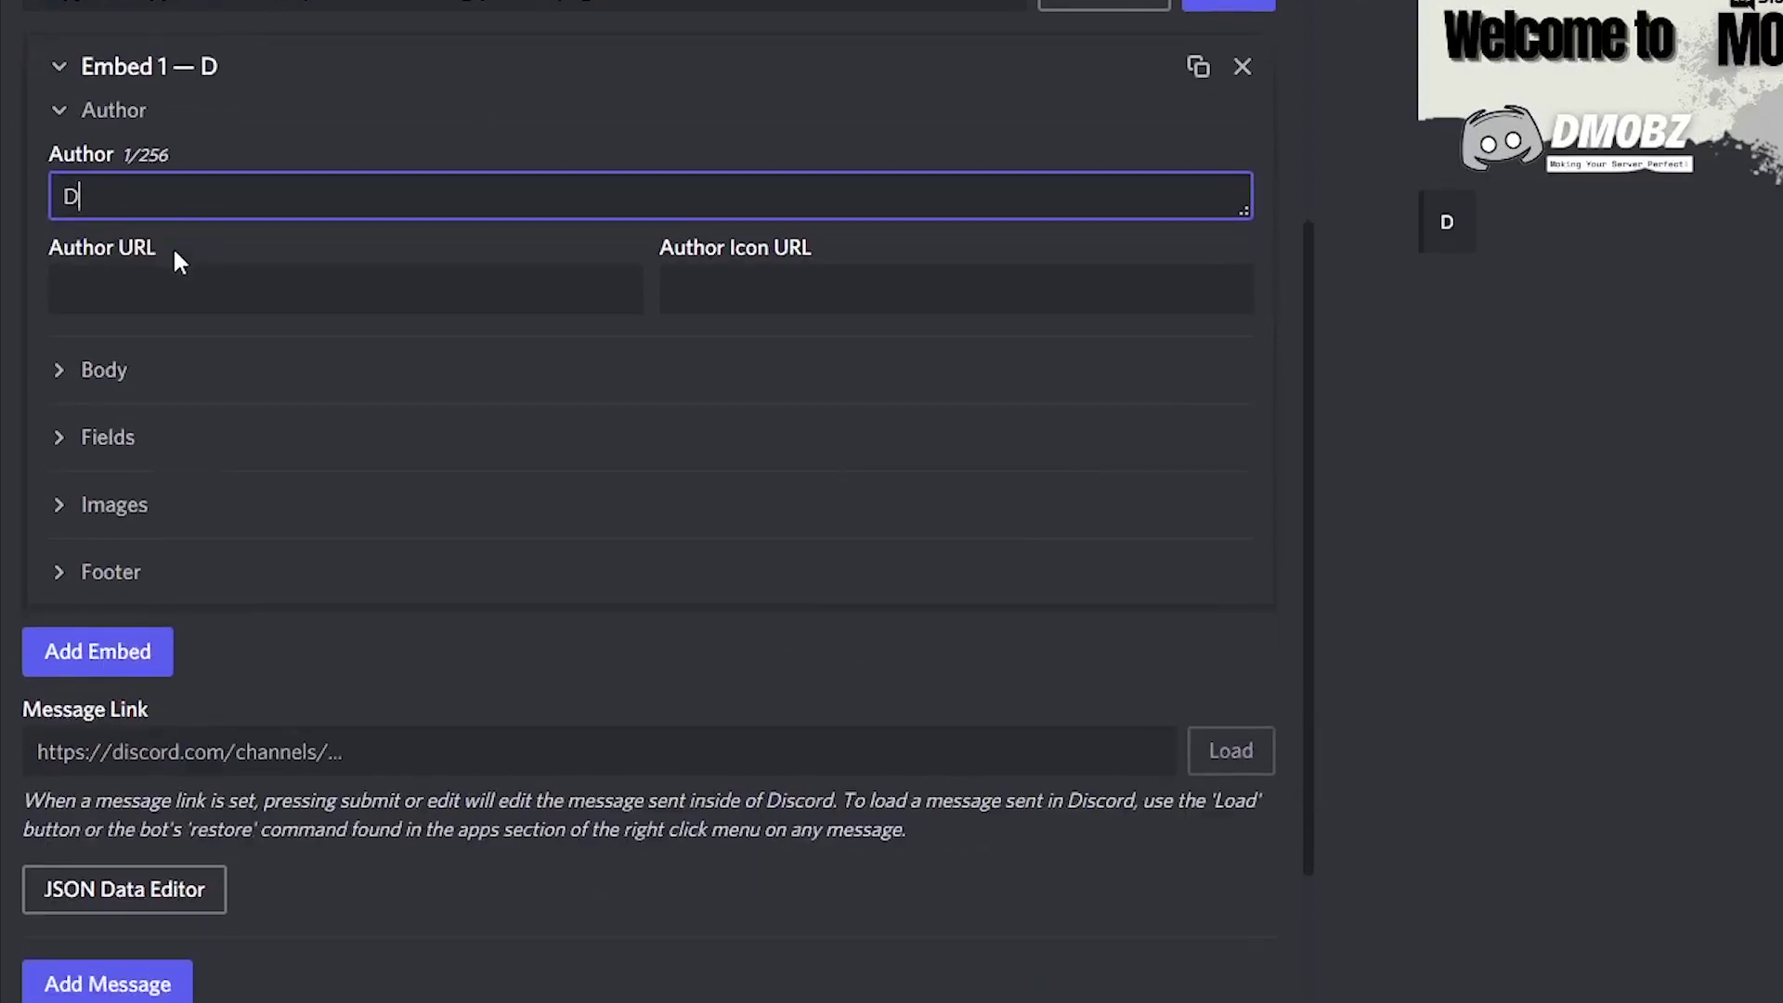
{"action": "left_click", "coordinate": [119, 286]}
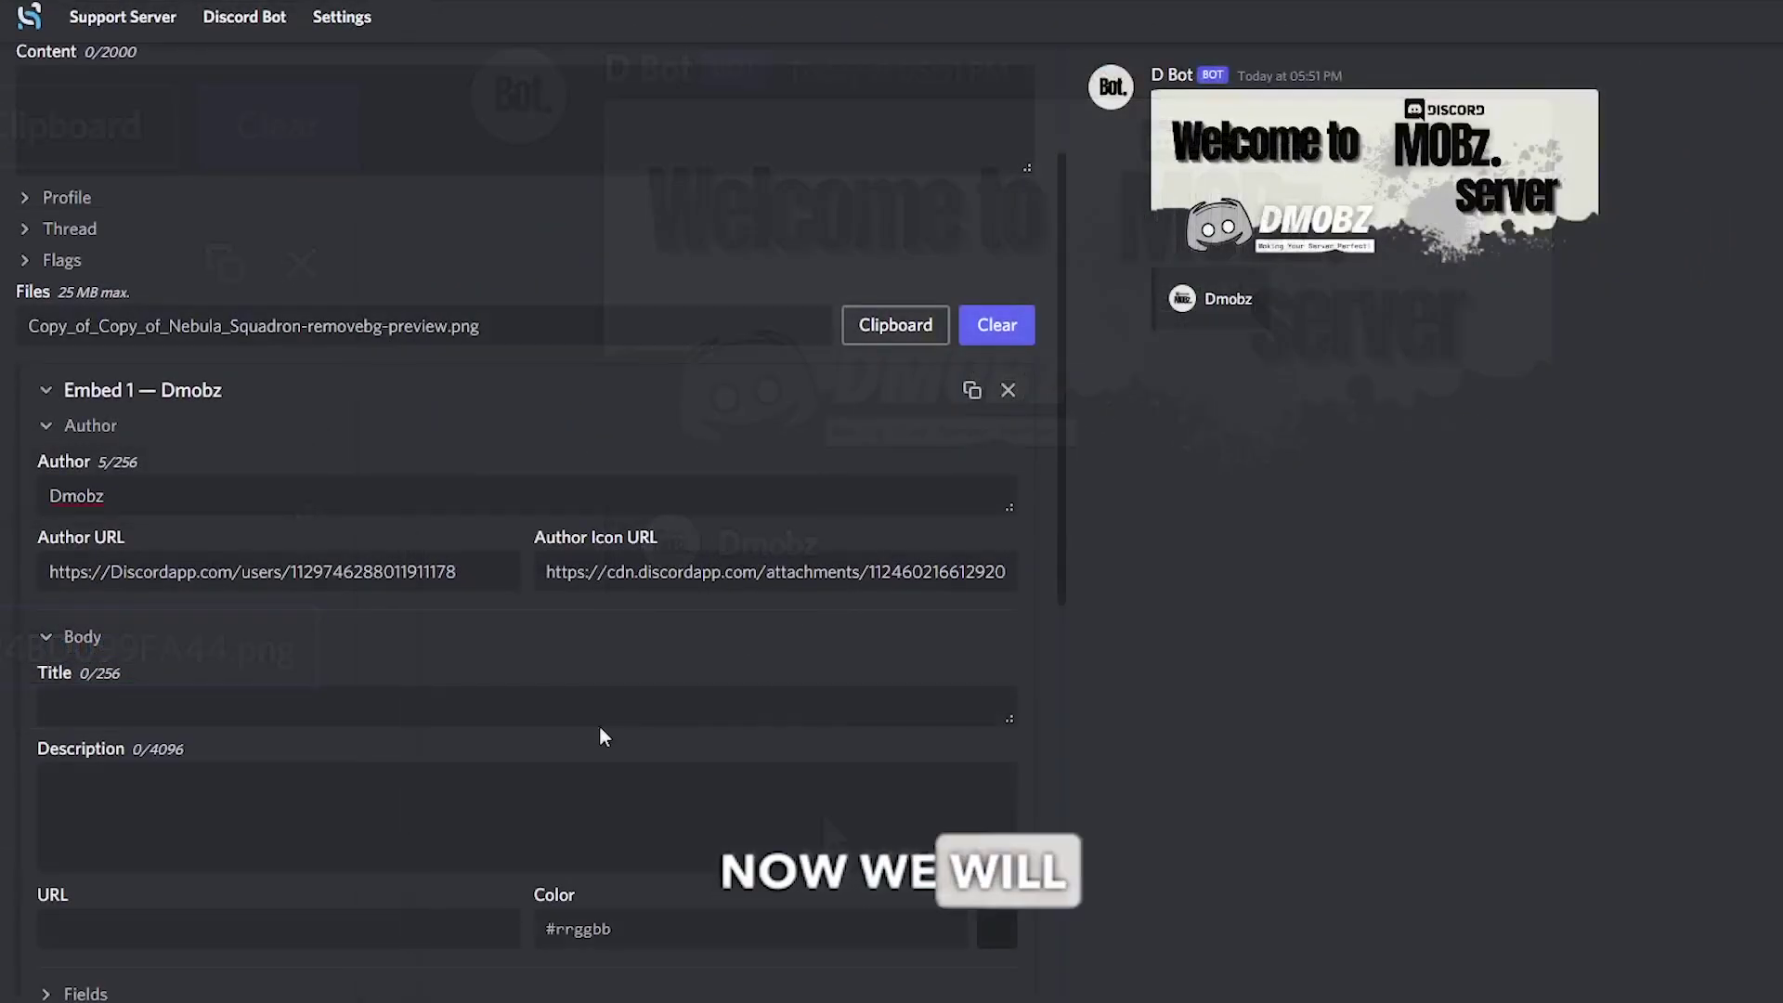
Paste the server designer's self-introduction into the embed description and mark it as a block quote with ">".
{"action": "left_click", "coordinate": [425, 802]}
{"action": "key", "text": "ctrl+v"}
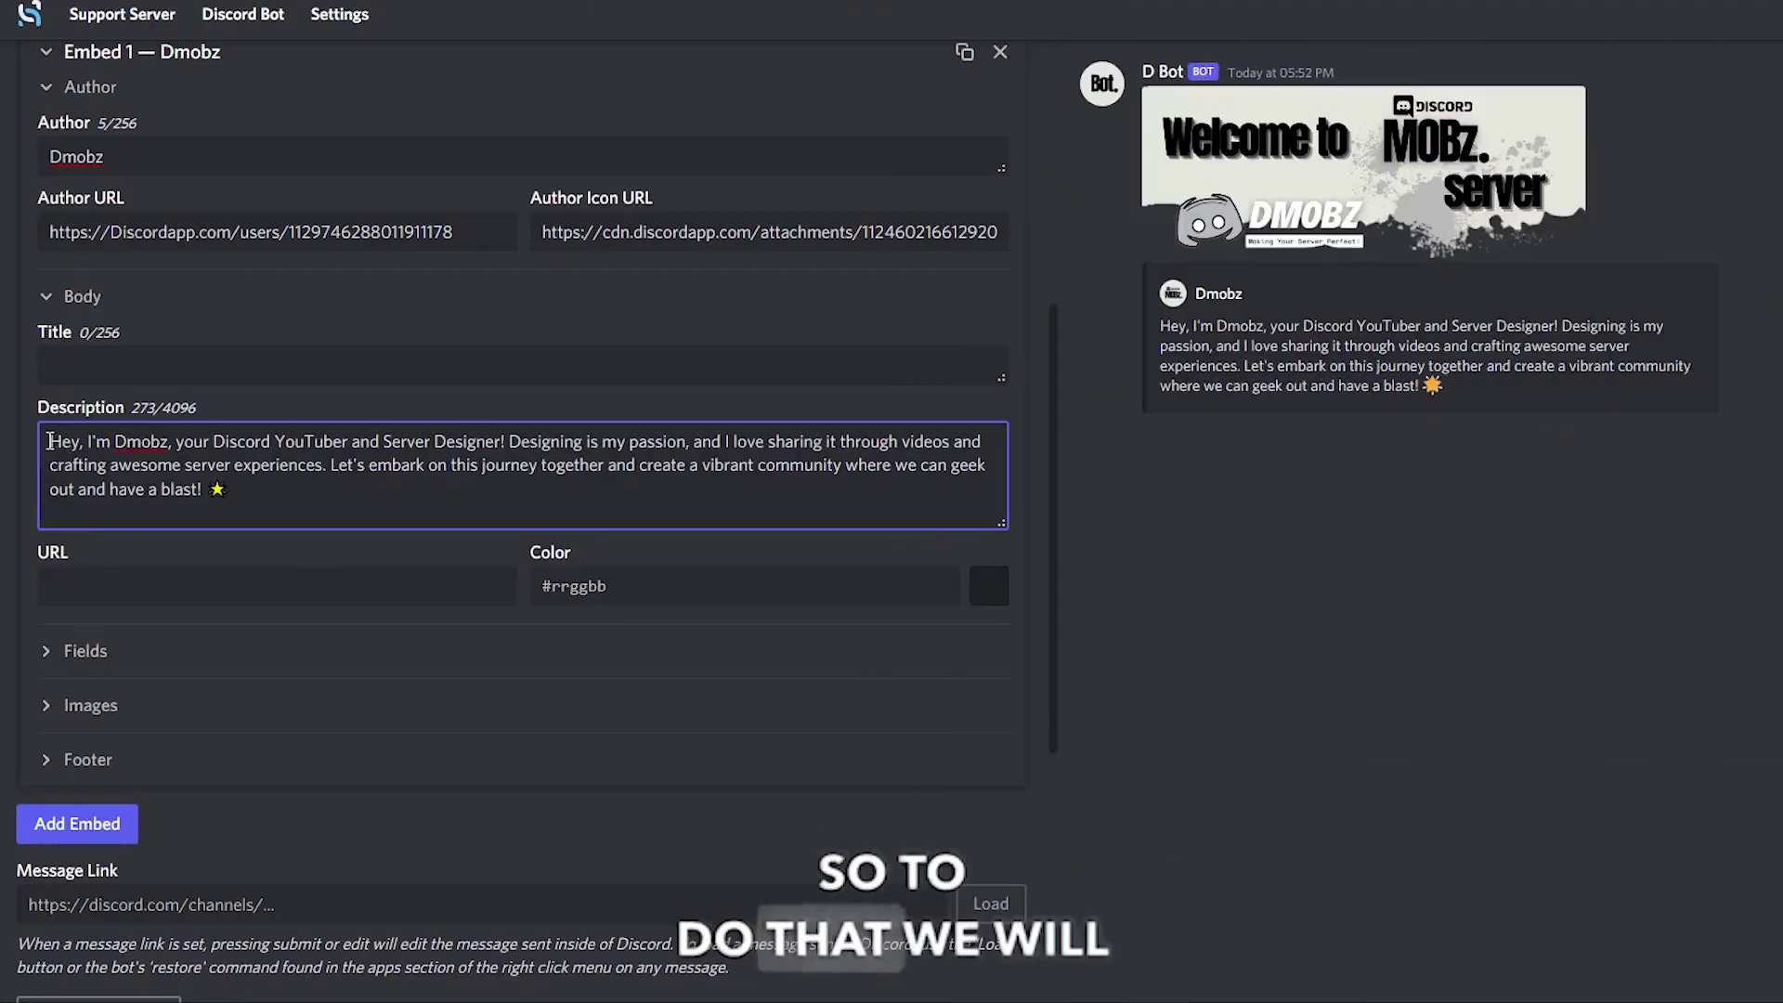
{"action": "type", "text": ">"}
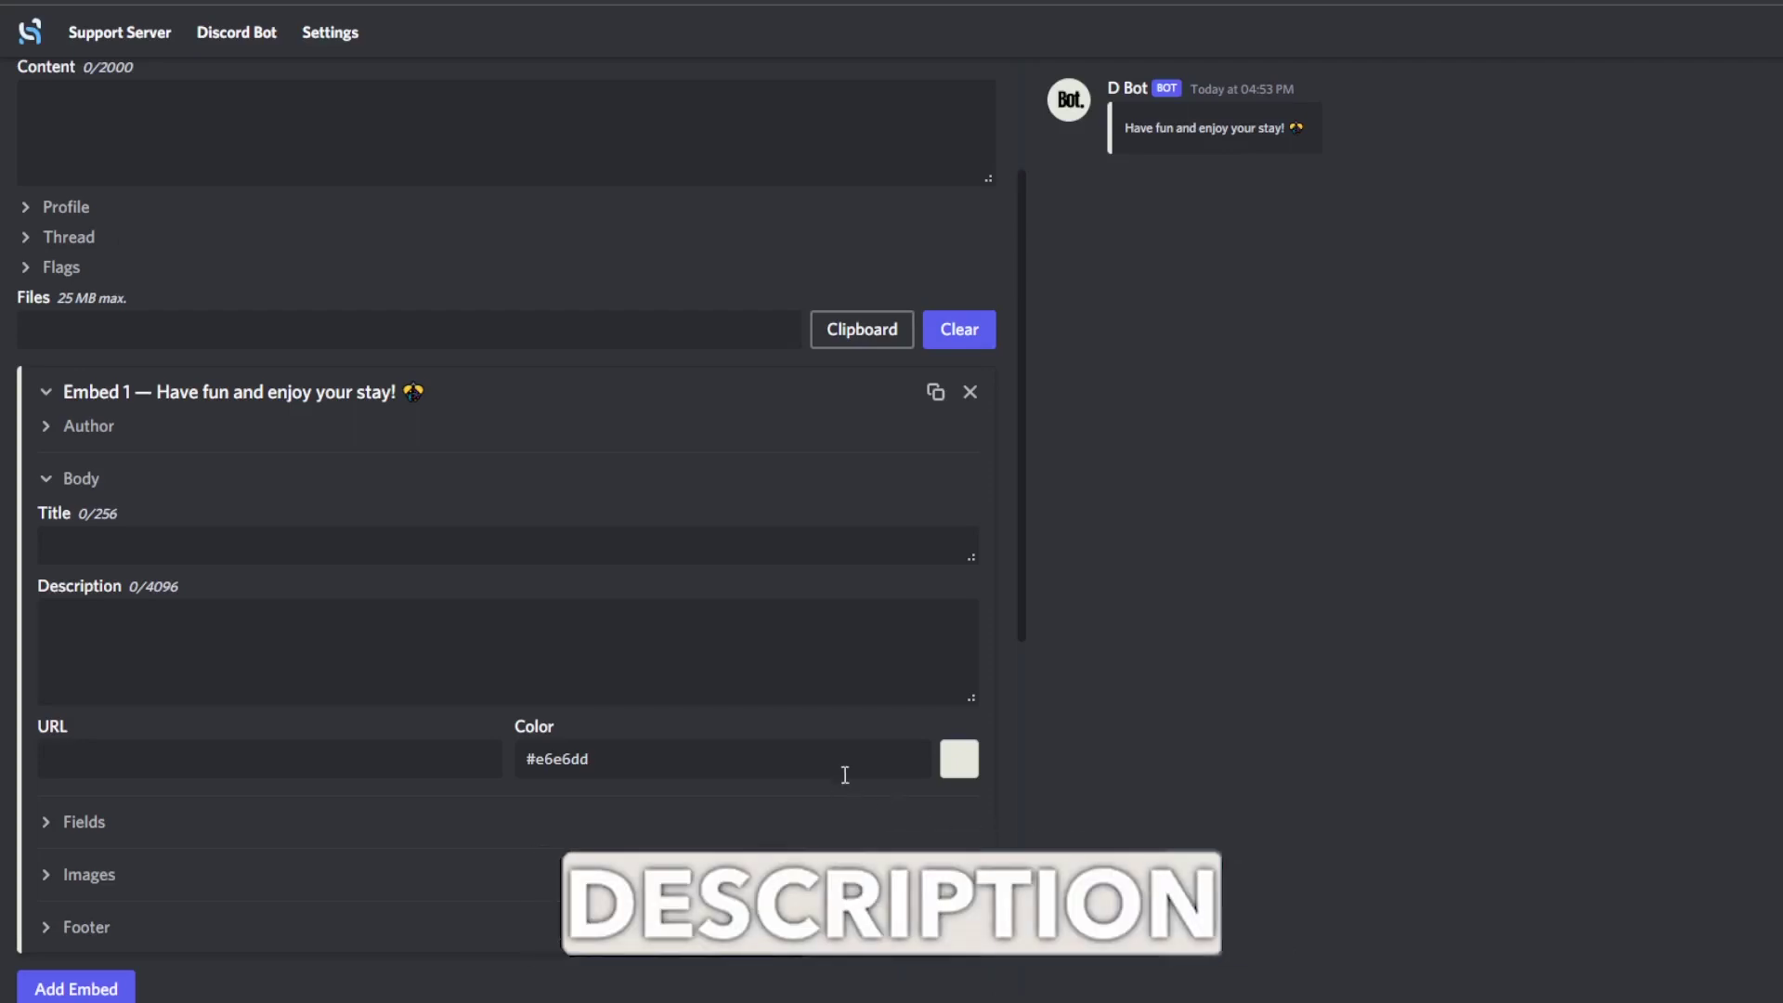
Paste the "# Welcome to our Discord Community! :tada:" text into the description of the embed with color #e6e6dd.
{"action": "left_click", "coordinate": [484, 673]}
{"action": "key", "text": "ctrl+v"}
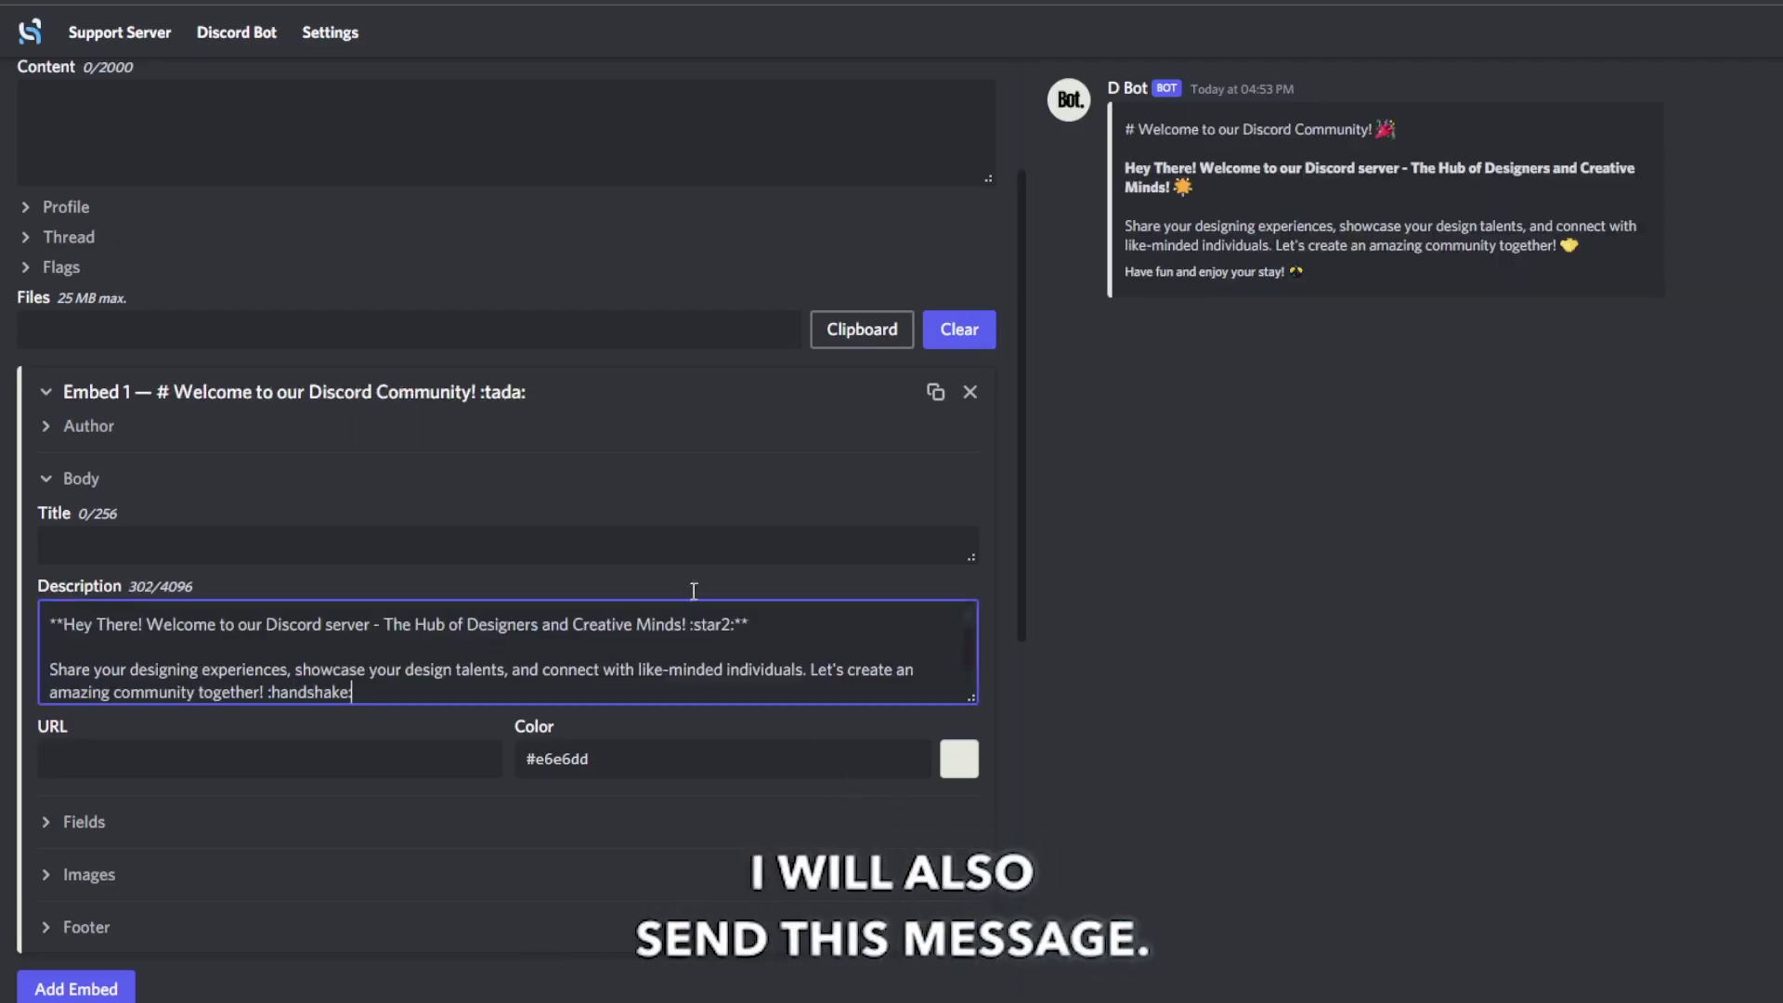
{"action": "scroll", "coordinate": [778, 544], "scroll_direction": "up", "scroll_amount": 2}
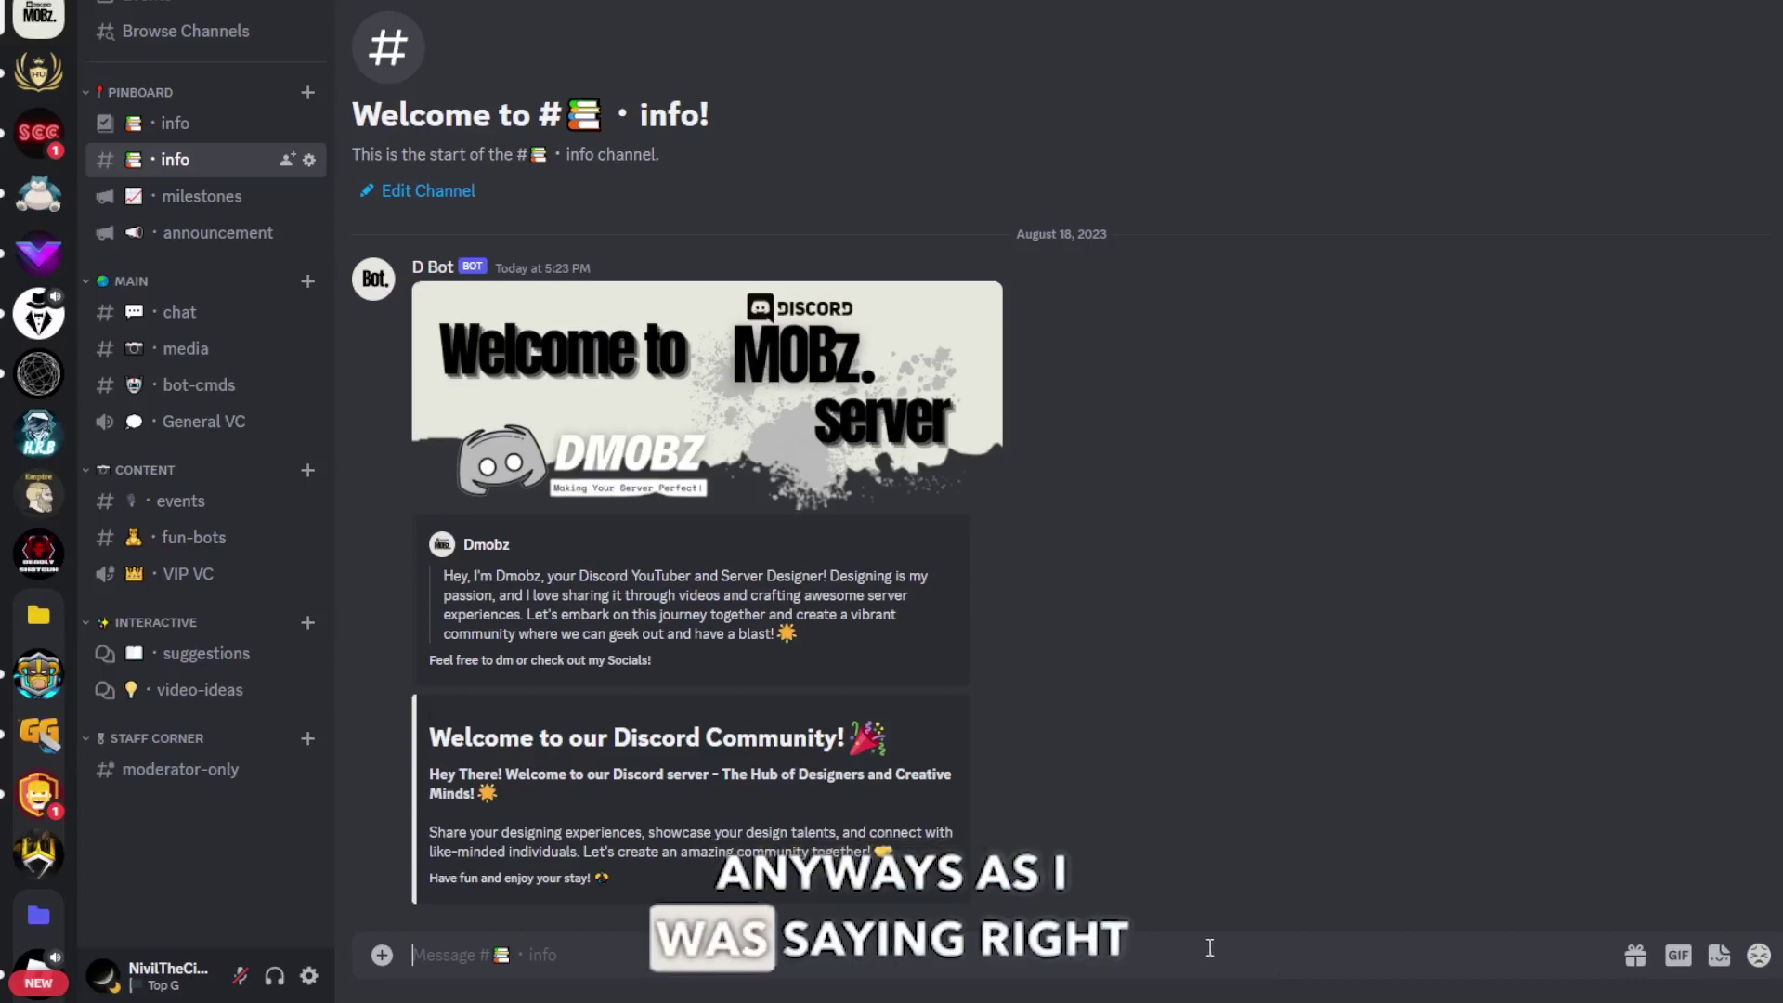
Start adding a button of type Link to D Bot's posted message using the Discohook Utils Add Button command.
{"action": "right_click", "coordinate": [1121, 619]}
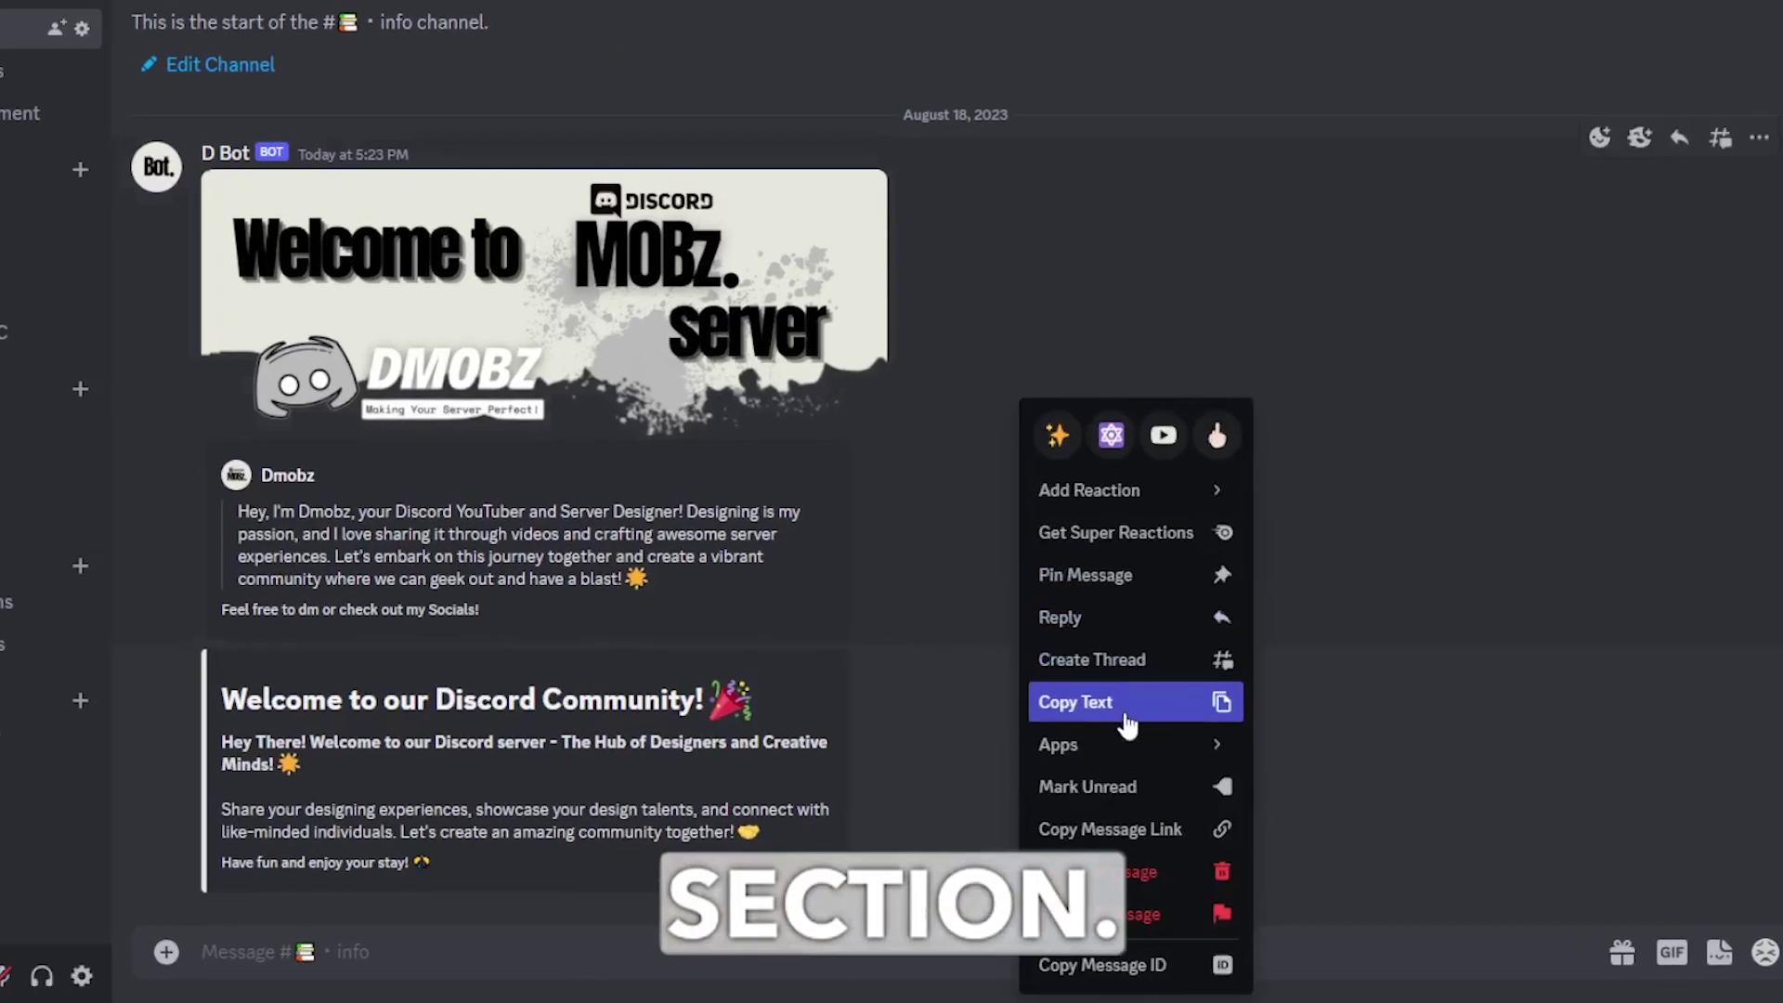
{"action": "mouse_move", "coordinate": [1204, 781]}
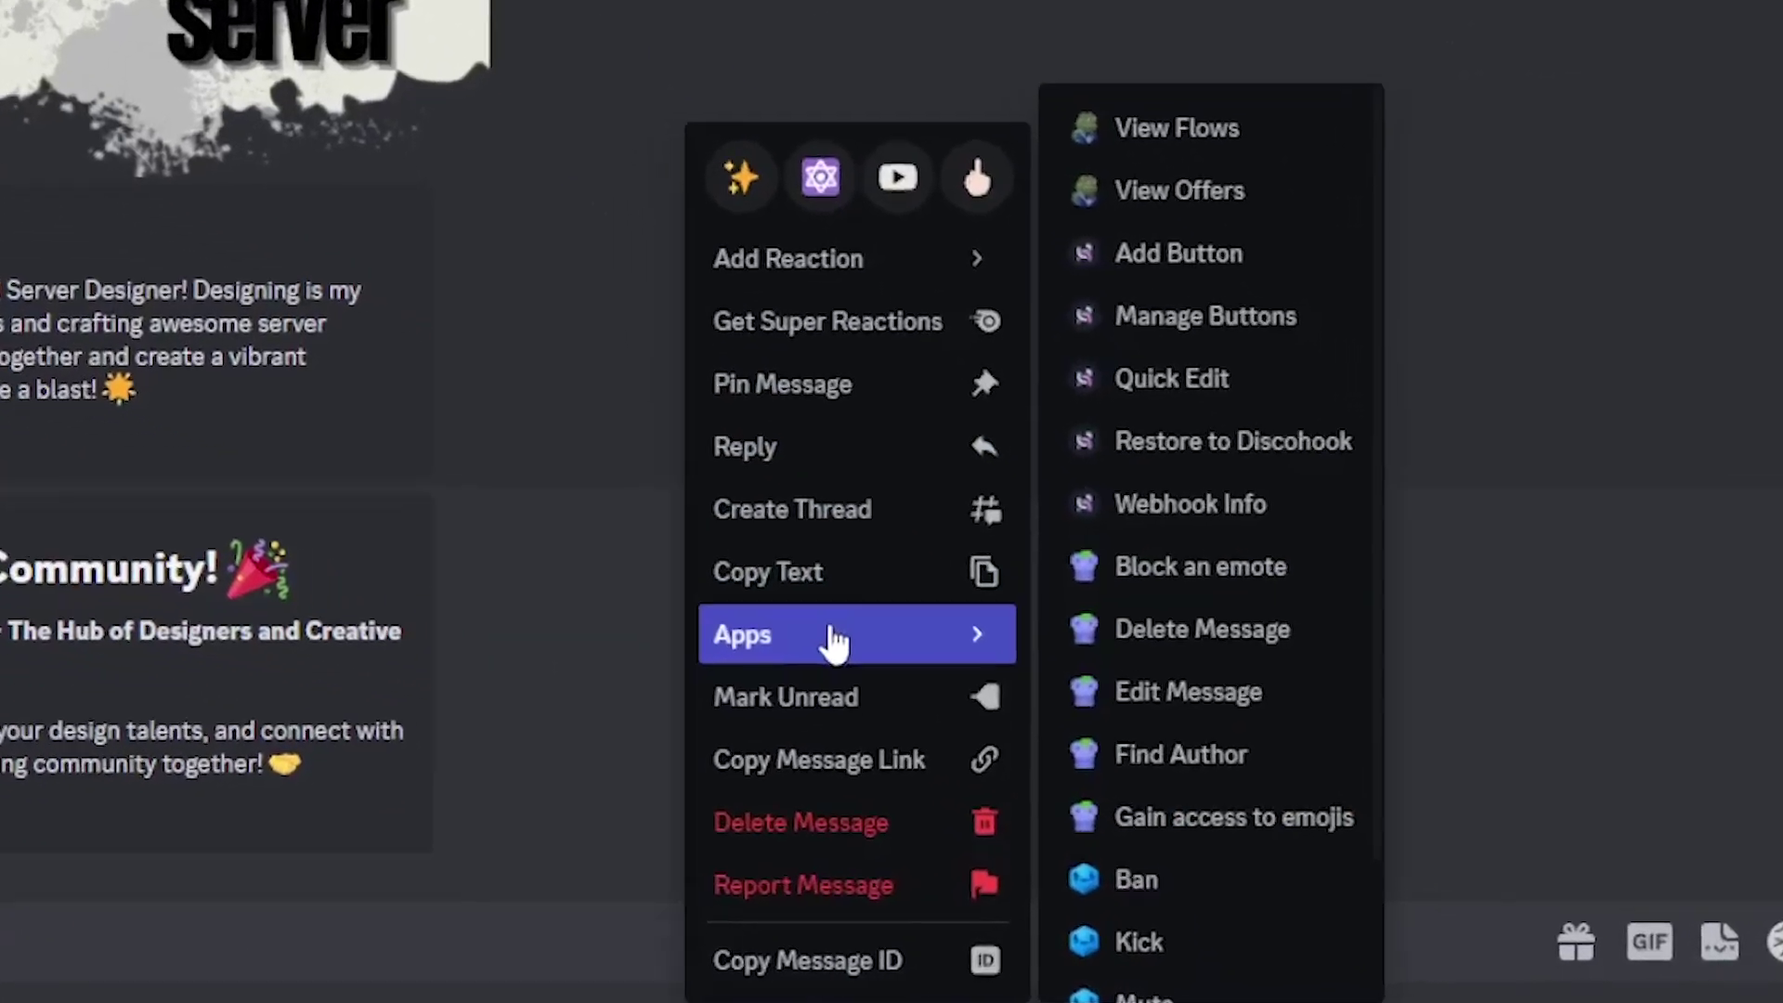
{"action": "left_click", "coordinate": [1183, 261]}
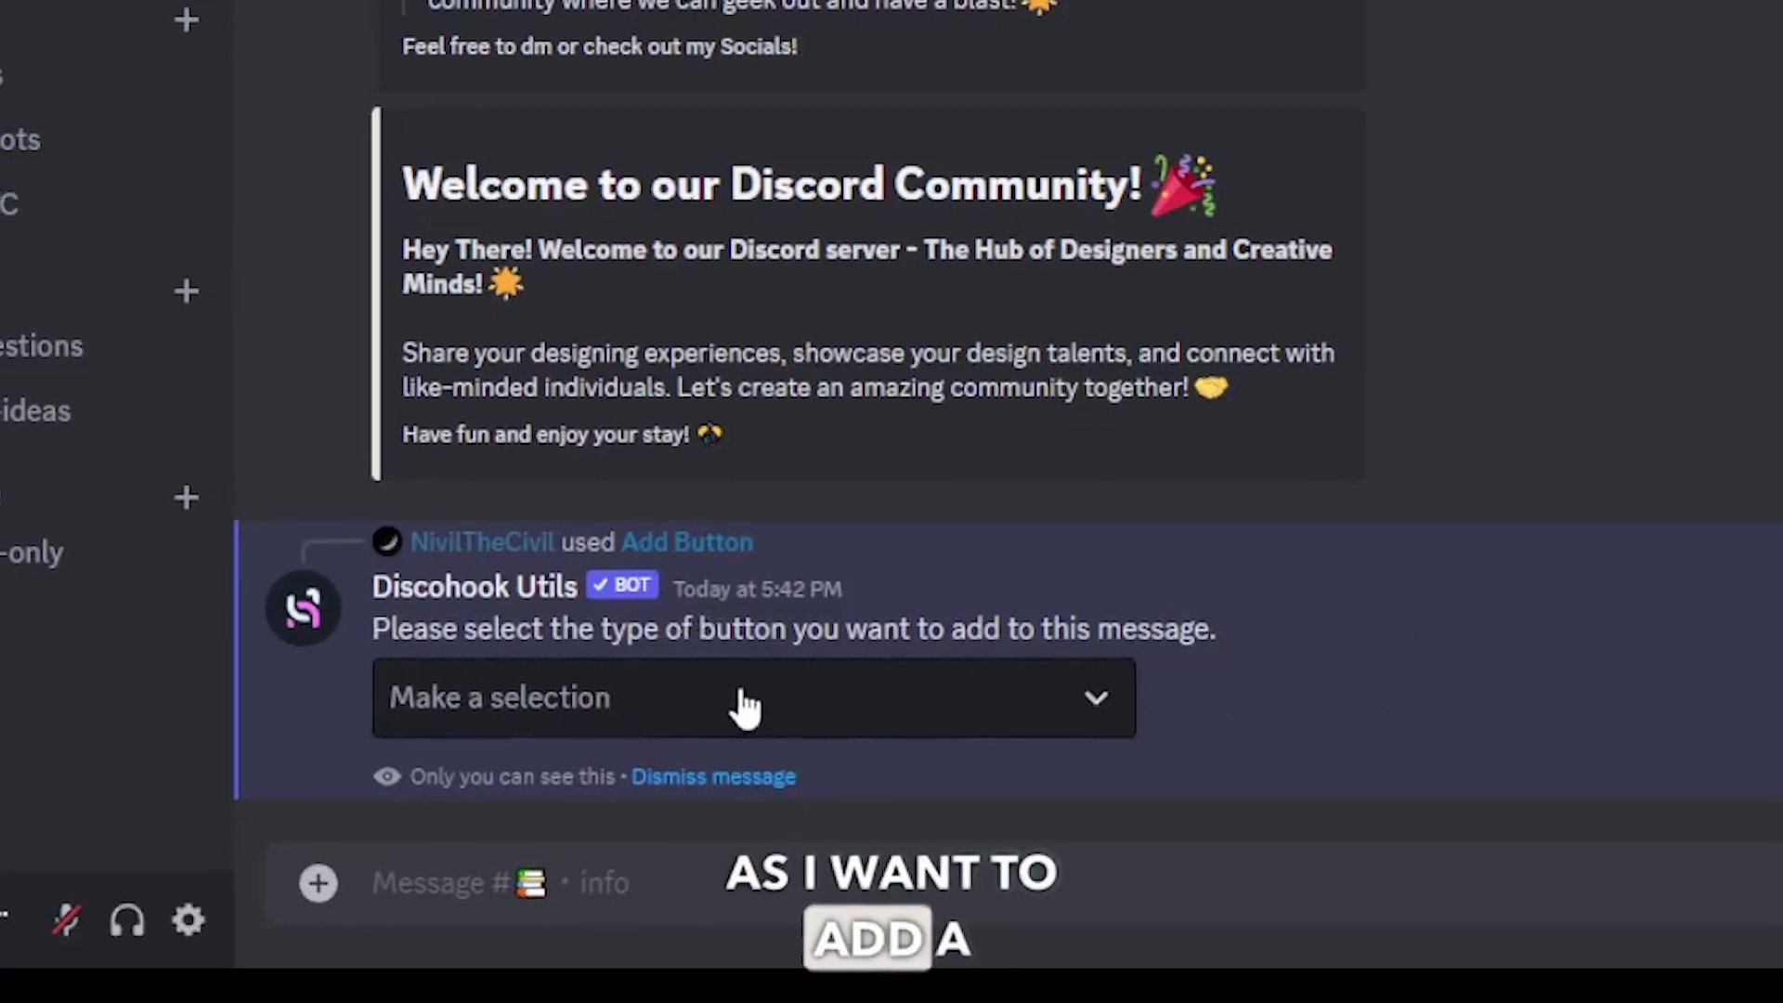
{"action": "left_click", "coordinate": [656, 716]}
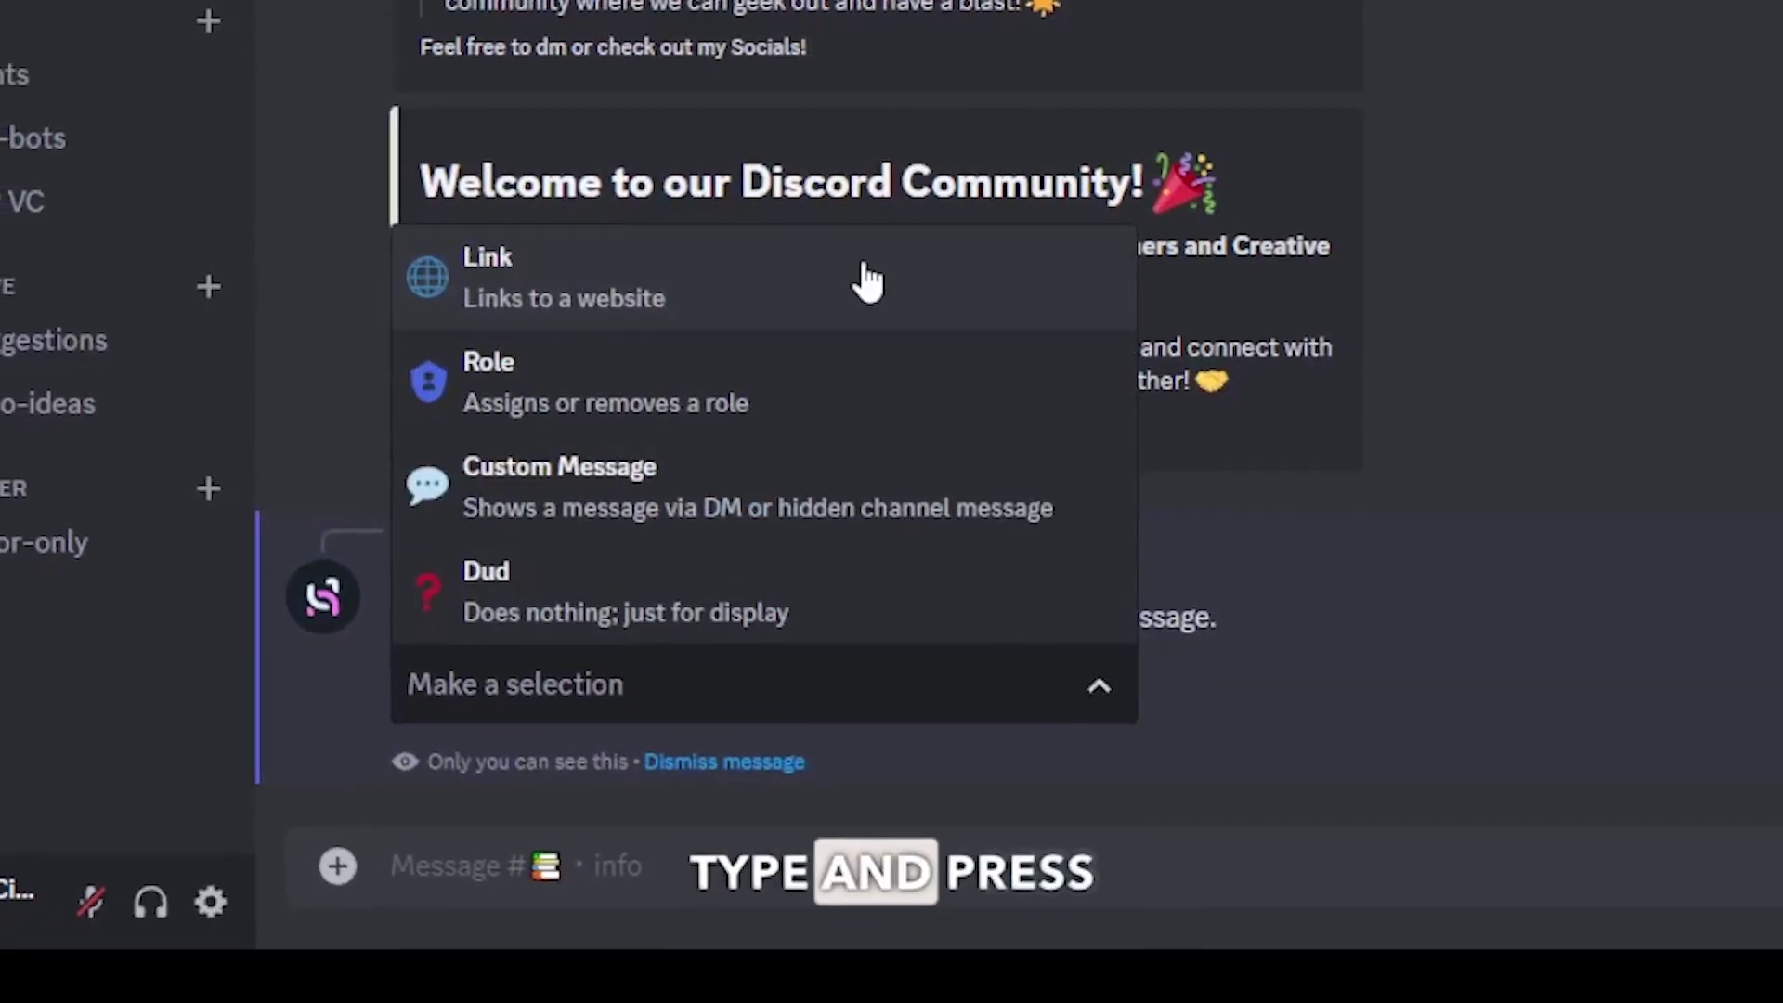
{"action": "left_click", "coordinate": [868, 278]}
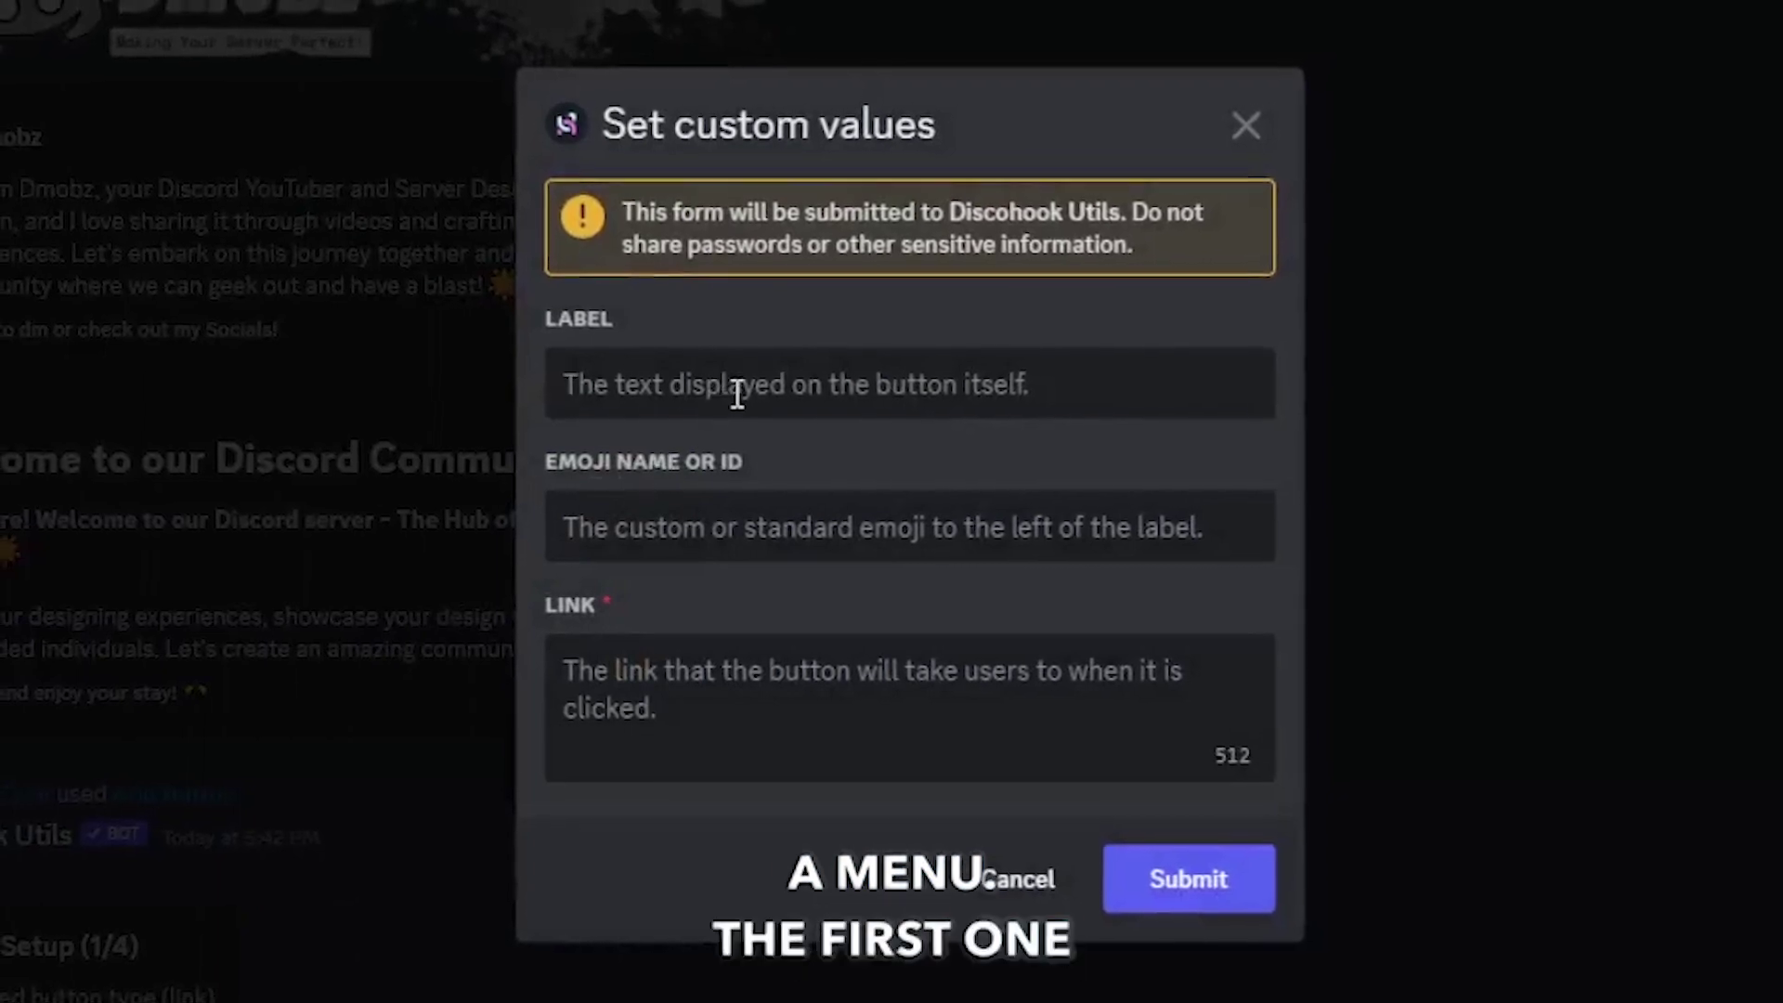
Set the link button's label to "Youtube" and its emoji to ":yt:".
{"action": "left_click", "coordinate": [625, 393]}
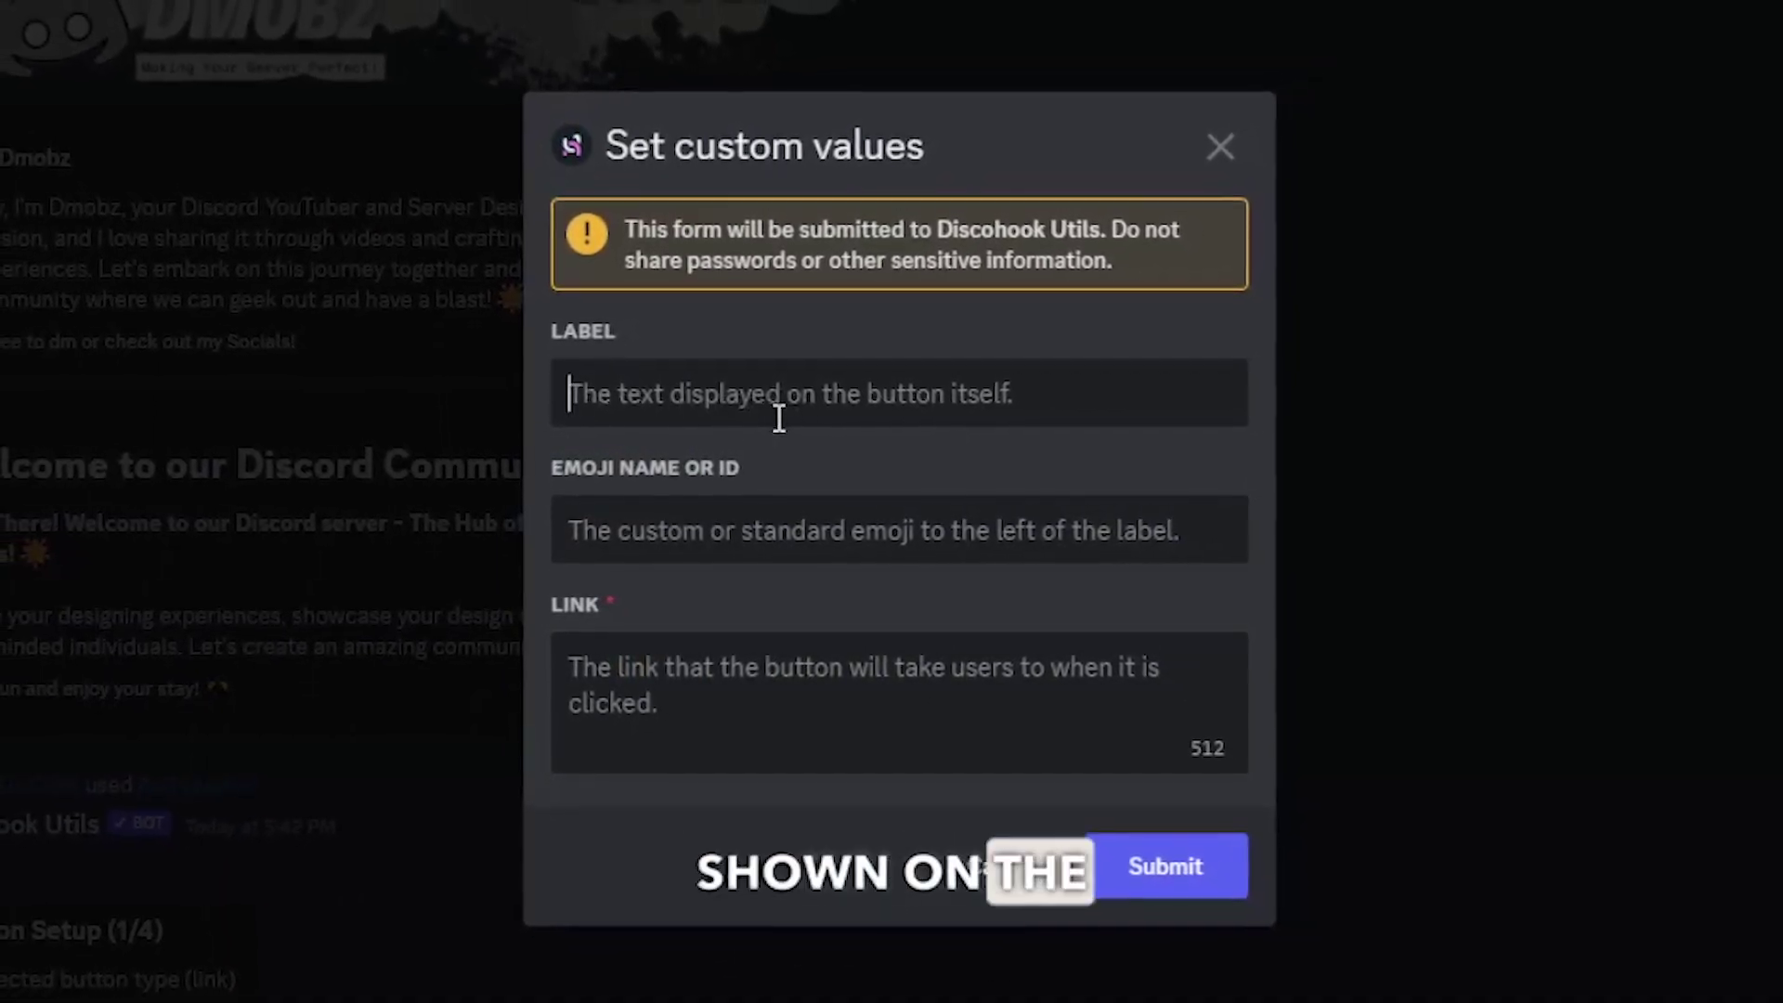
{"action": "type", "text": "Yot"}
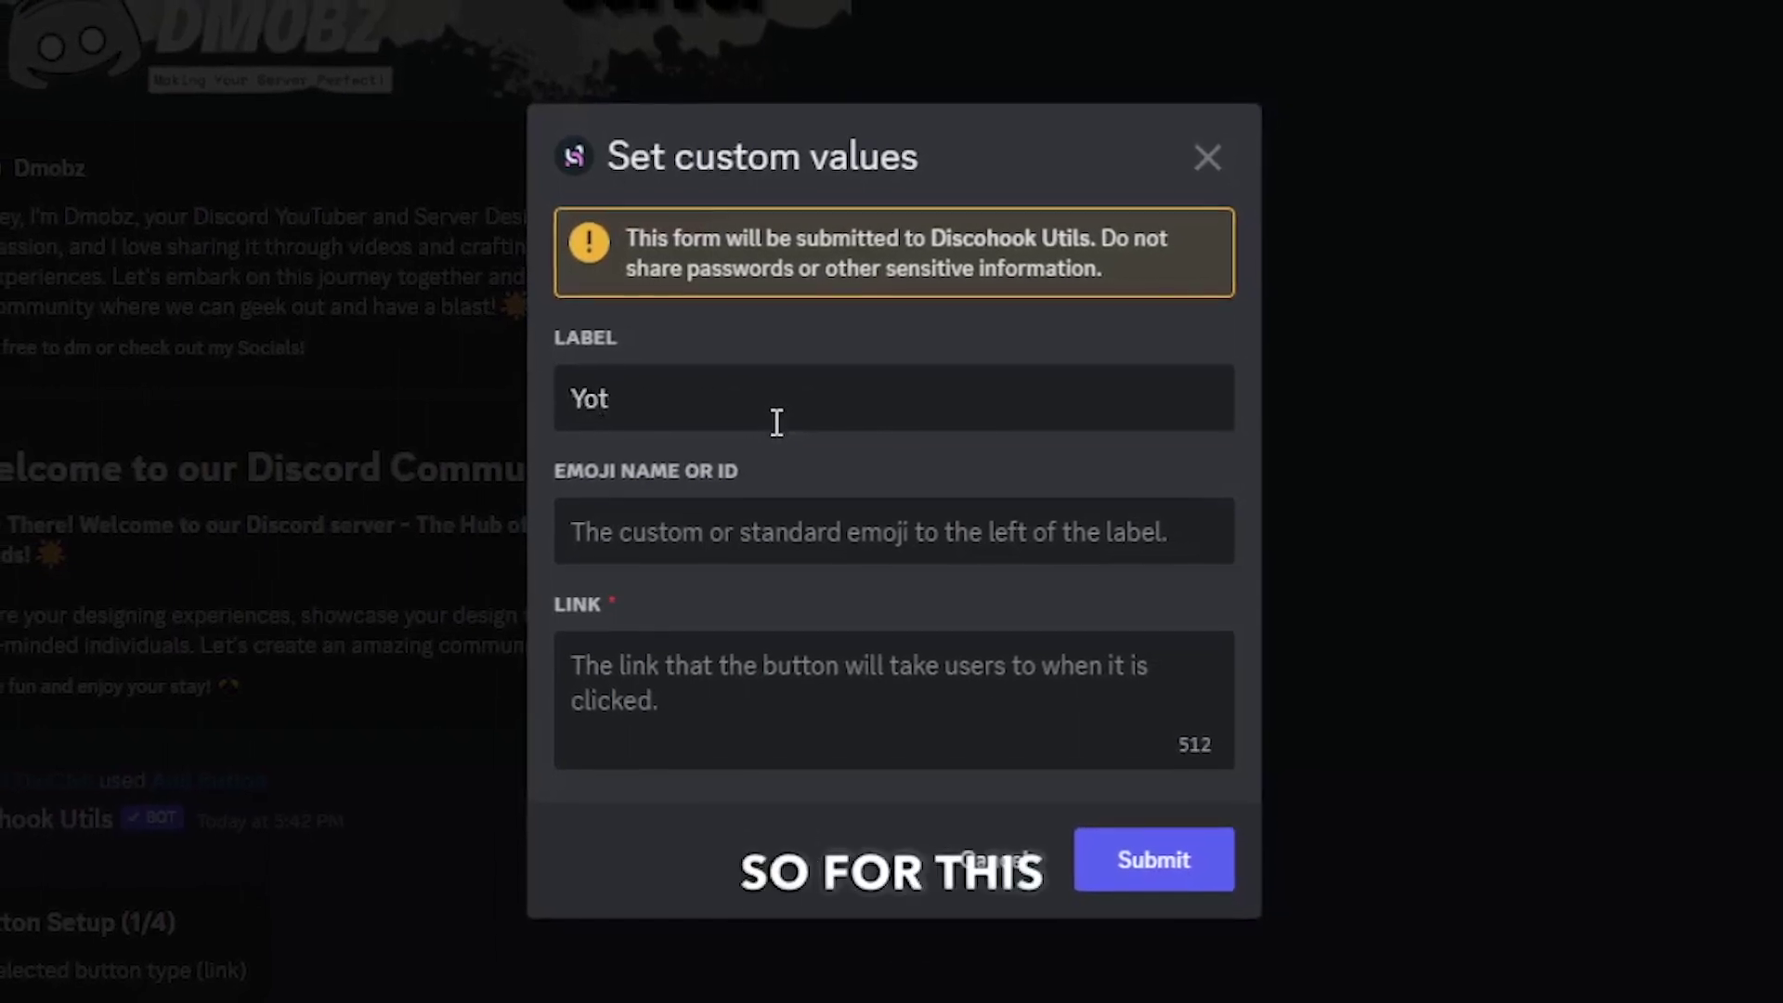
{"action": "key", "text": "BackSpace"}
{"action": "type", "text": "utube"}
{"action": "left_click", "coordinate": [780, 531]}
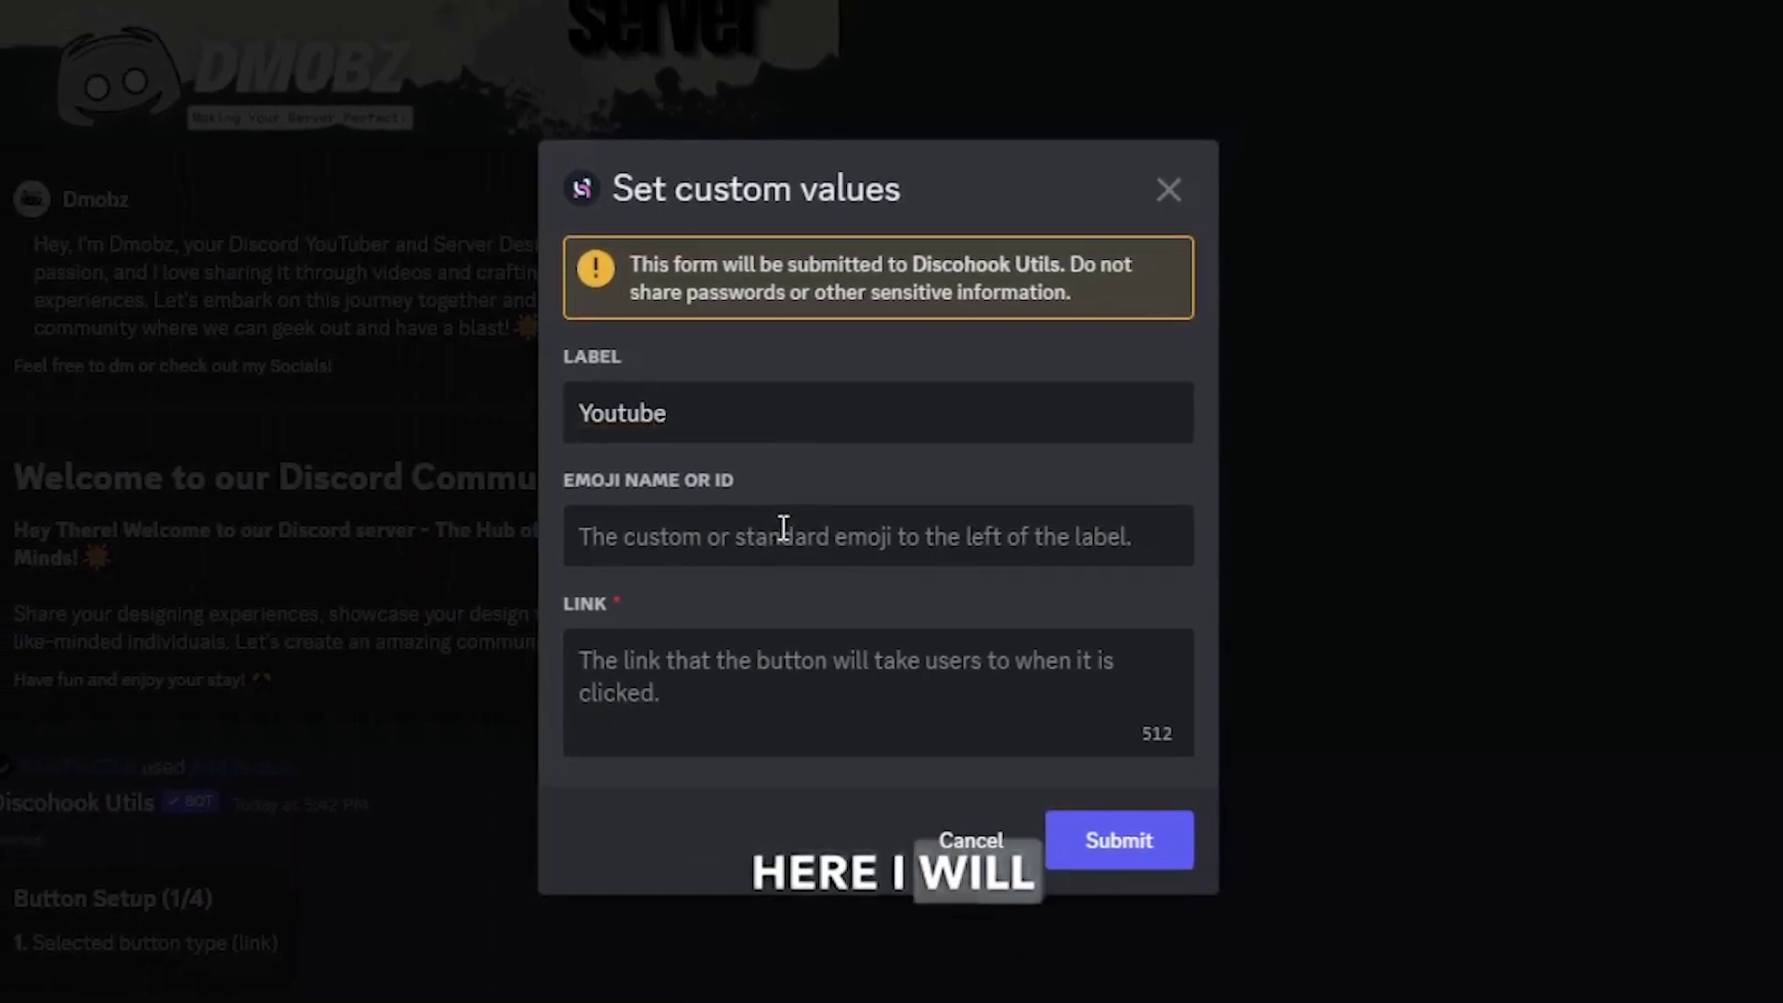
{"action": "type", "text": ":yt"}
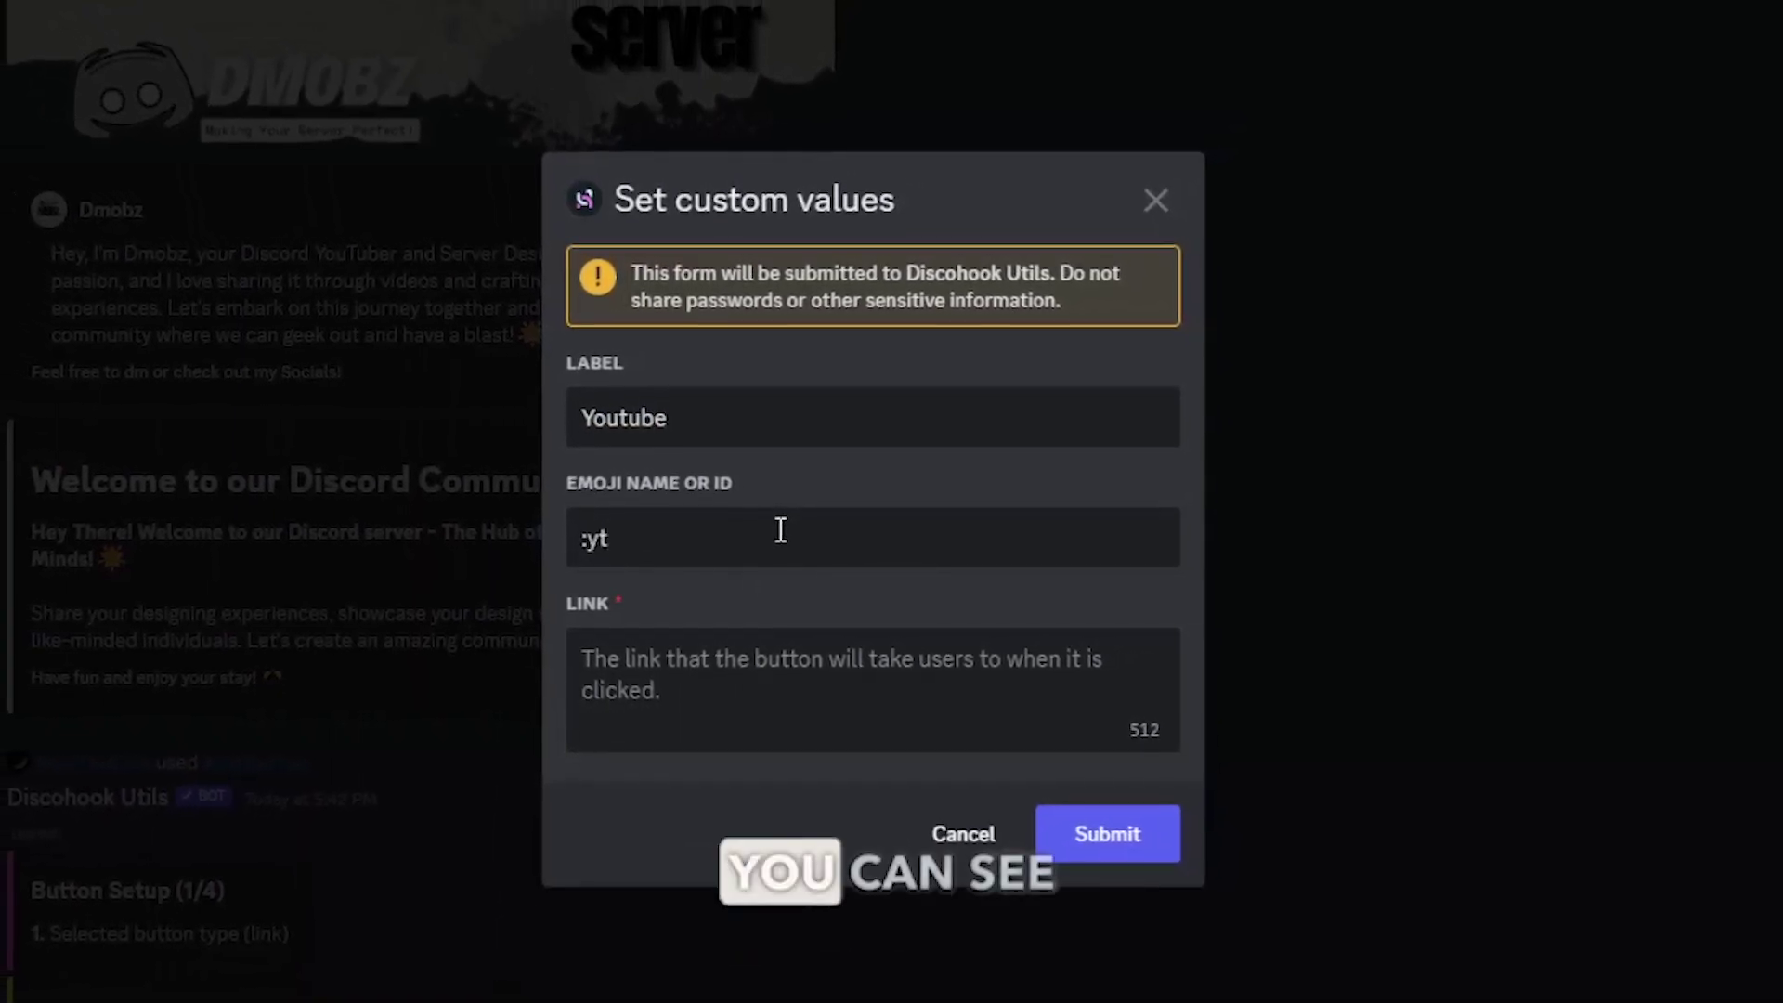
{"action": "type", "text": ":"}
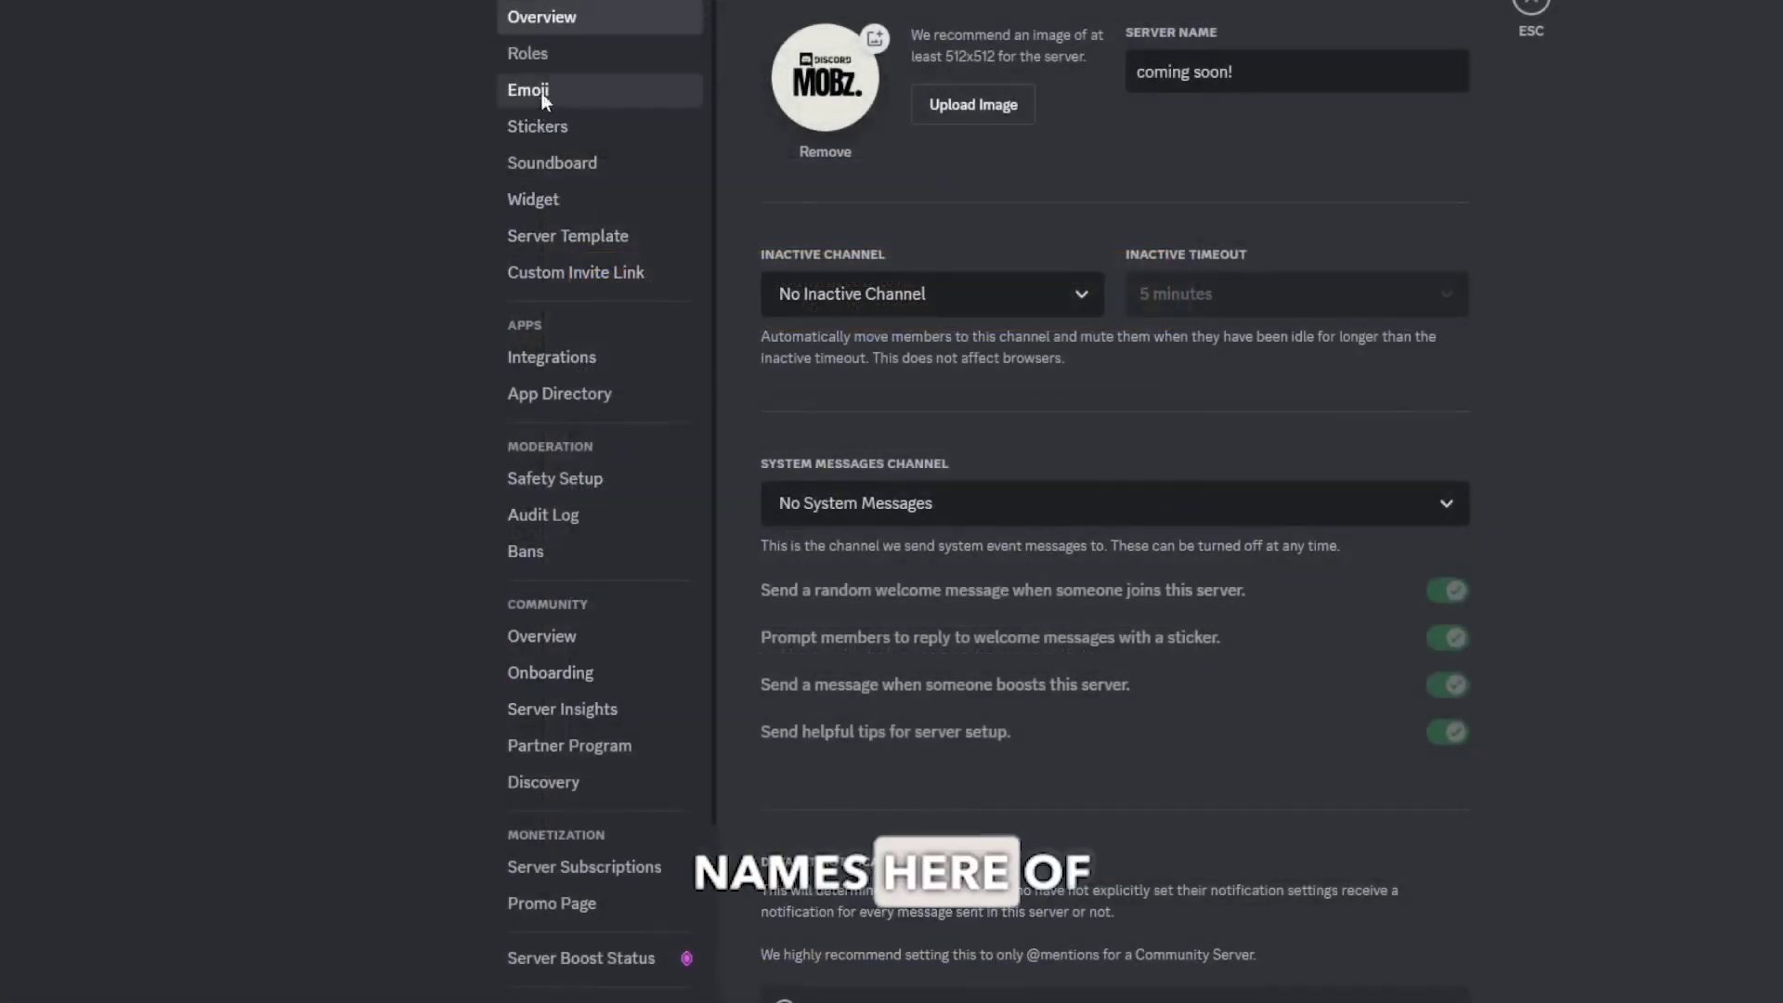
Look up the server's custom emoji names and send the backslash-escaped yt emoji in bot-cmds to get its ID.
{"action": "left_click", "coordinate": [545, 100]}
{"action": "scroll", "coordinate": [991, 368], "scroll_direction": "down", "scroll_amount": 2}
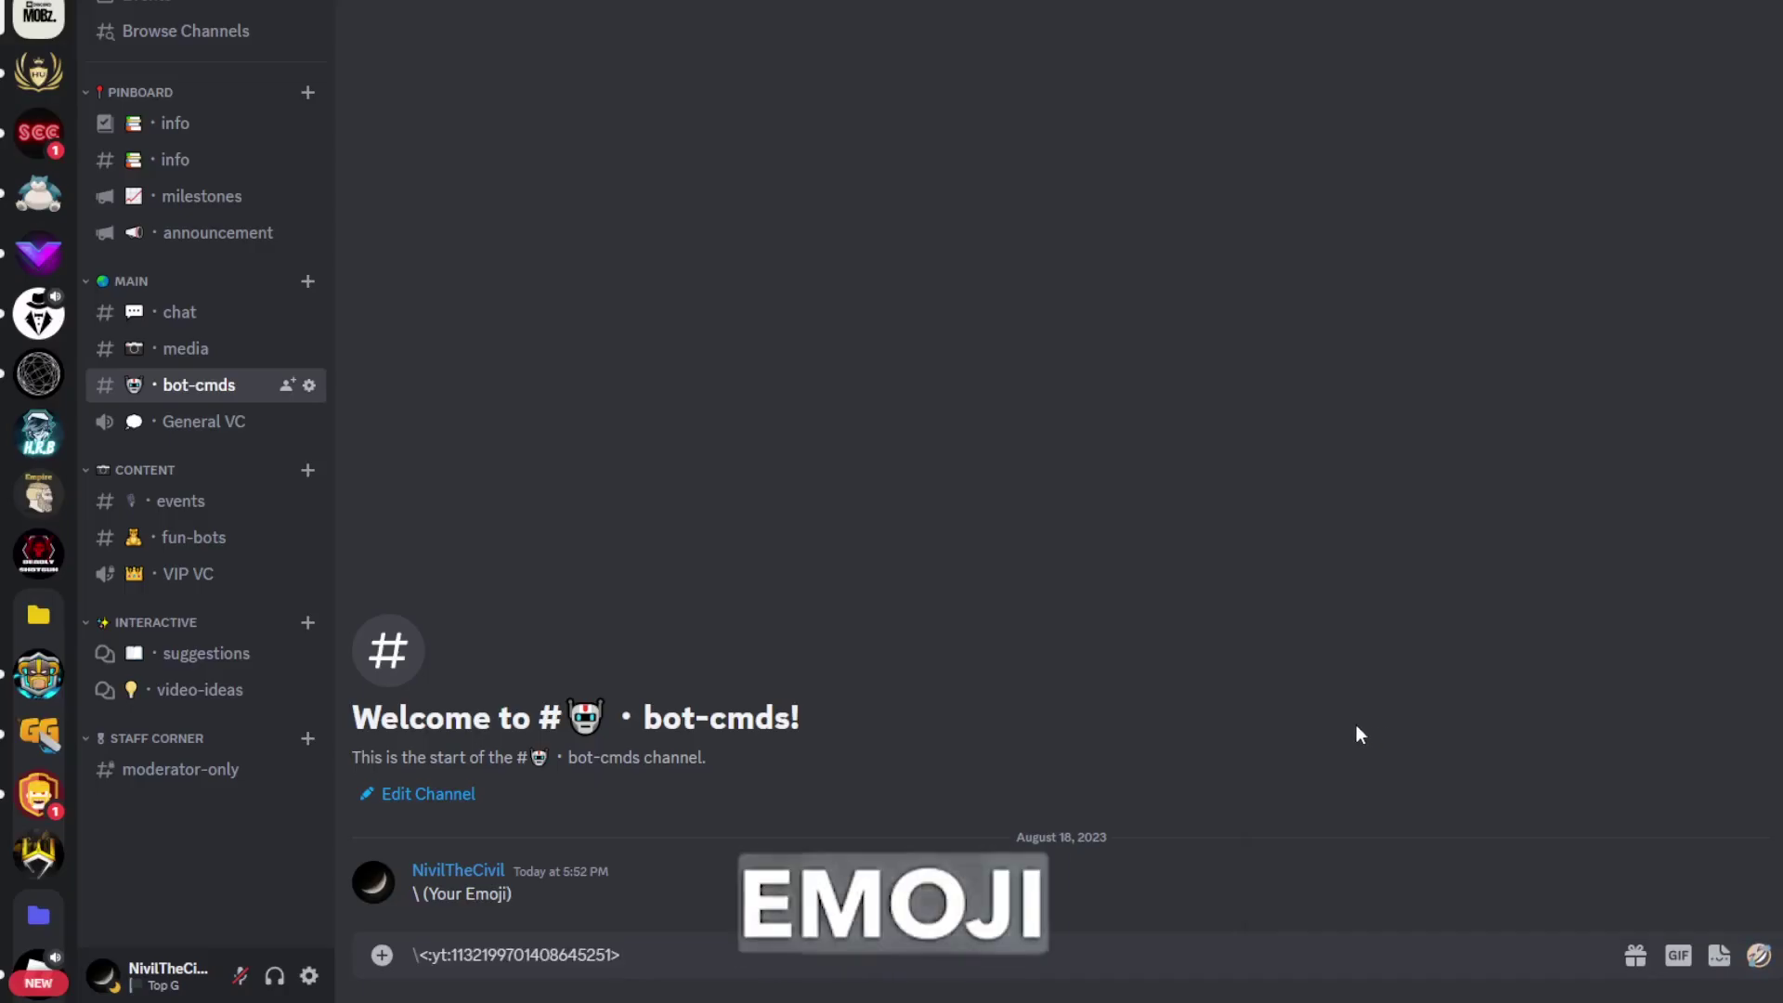
{"action": "key", "text": "Return"}
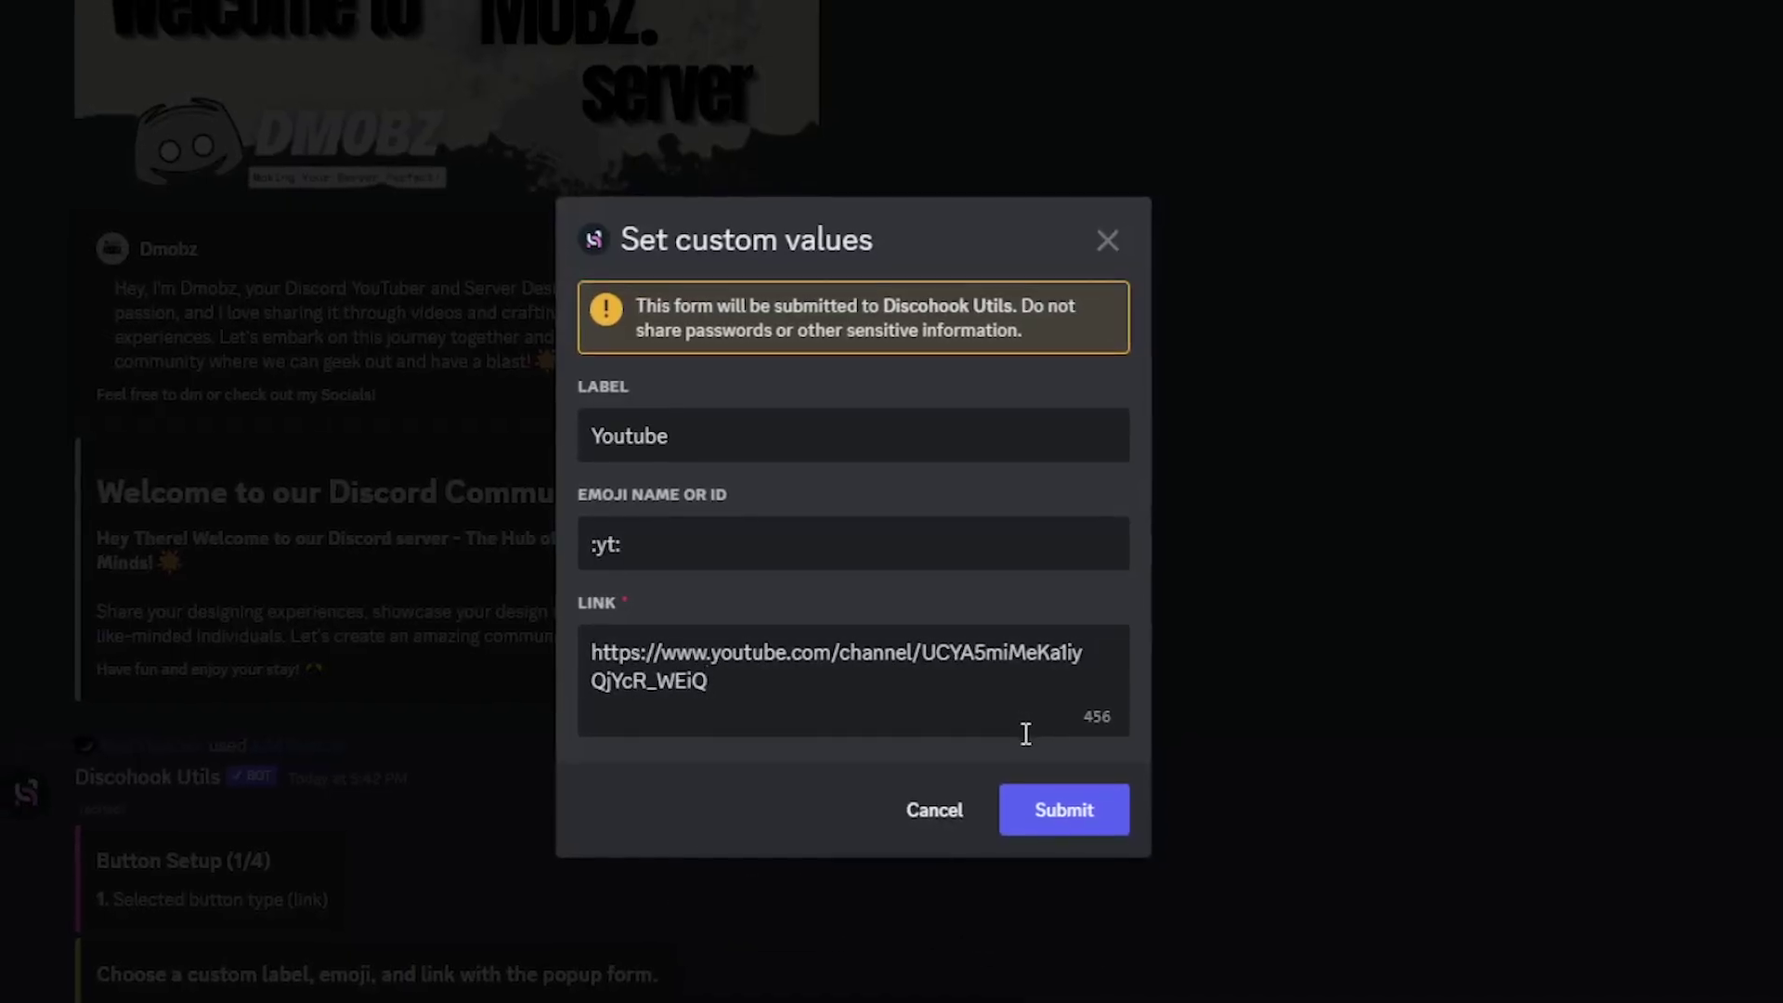
Submit the Youtube button's custom values with the YouTube channel URL as its link.
{"action": "left_click", "coordinate": [1040, 804]}
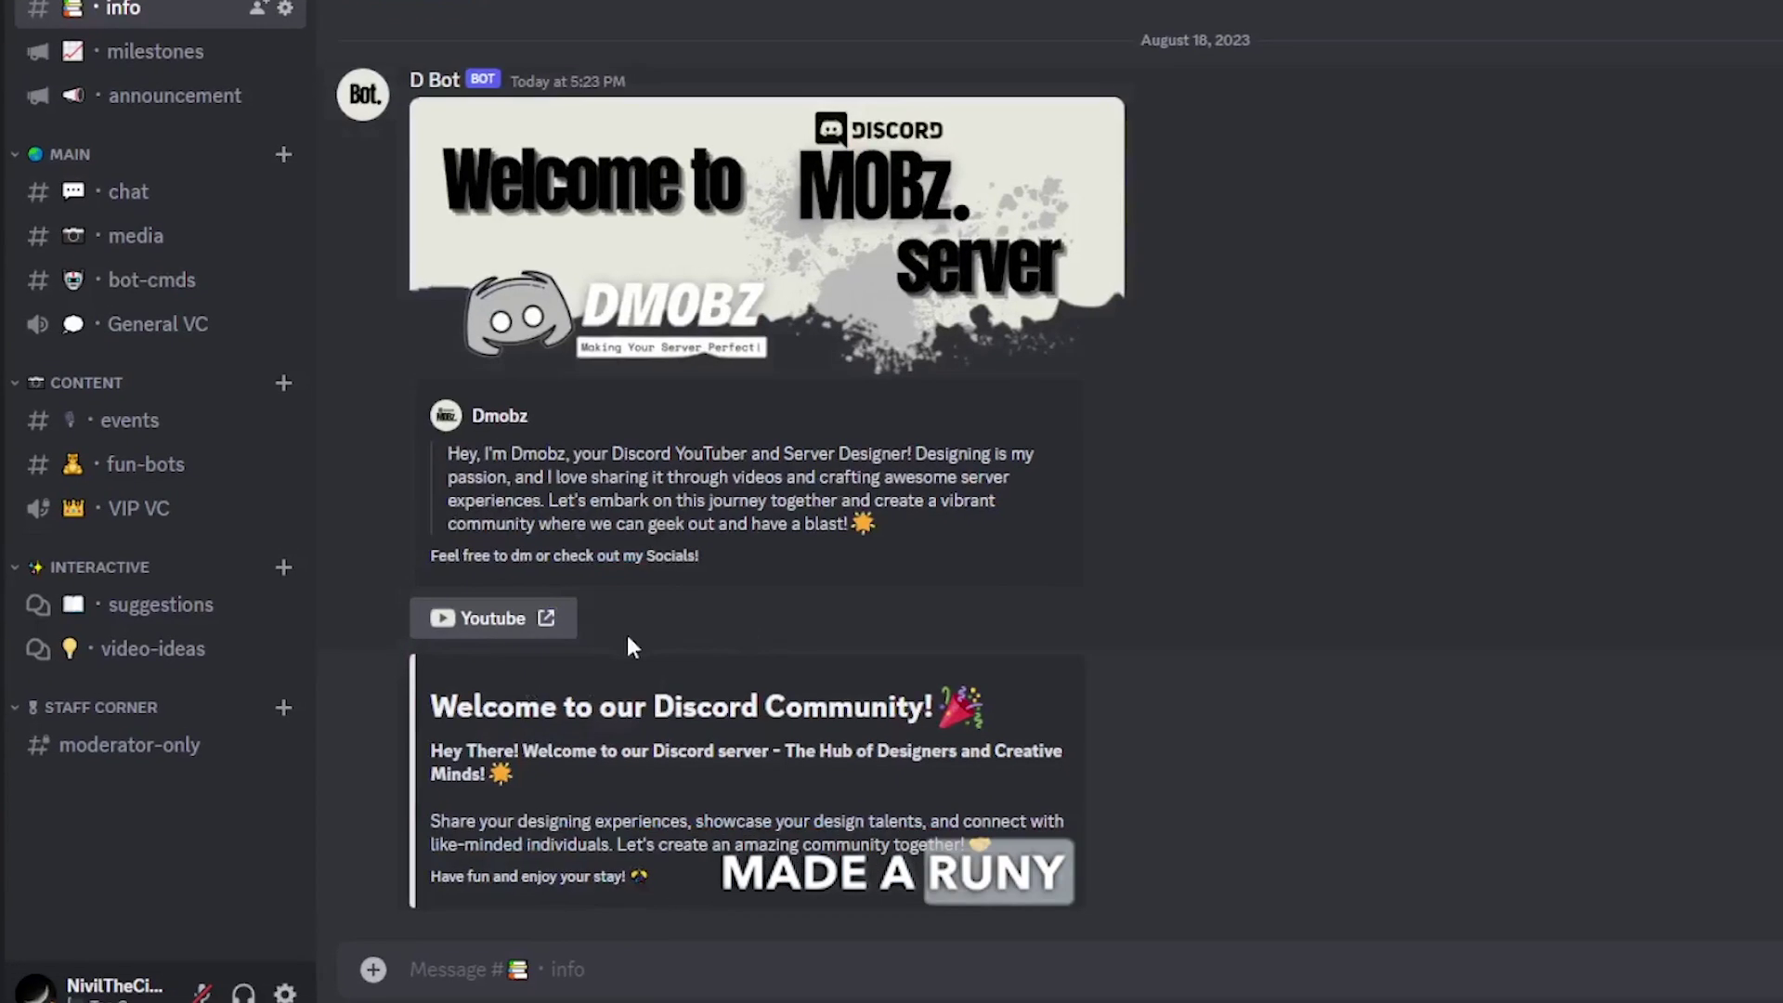